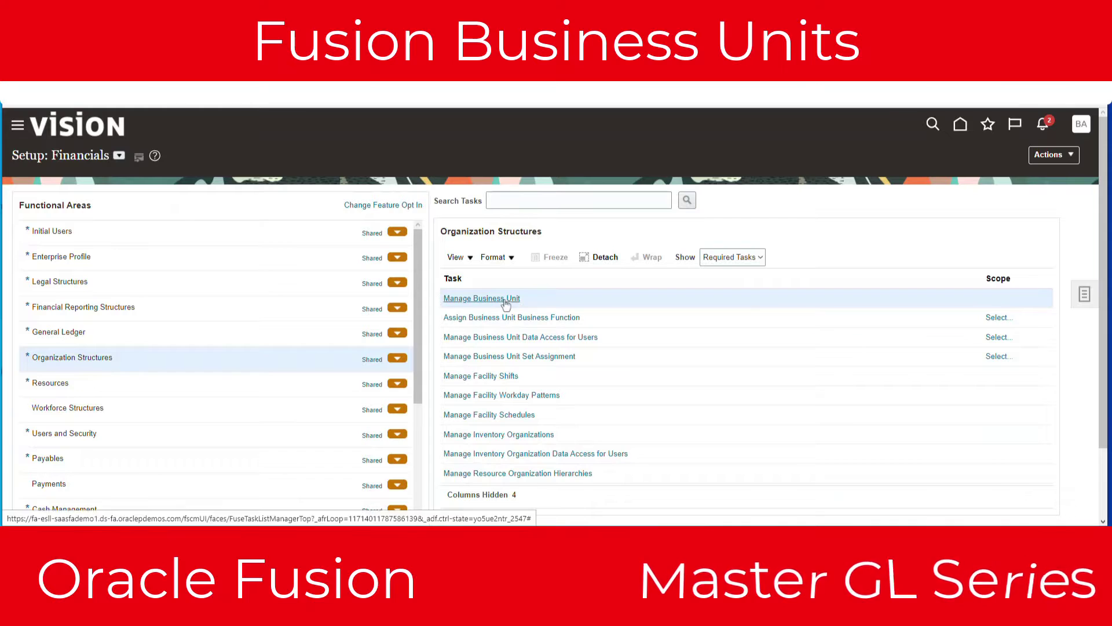
- Enable ASuperCoBU1's business functions and save the assignments, accepting the warning
{"action": "left_click", "coordinate": [504, 298]}
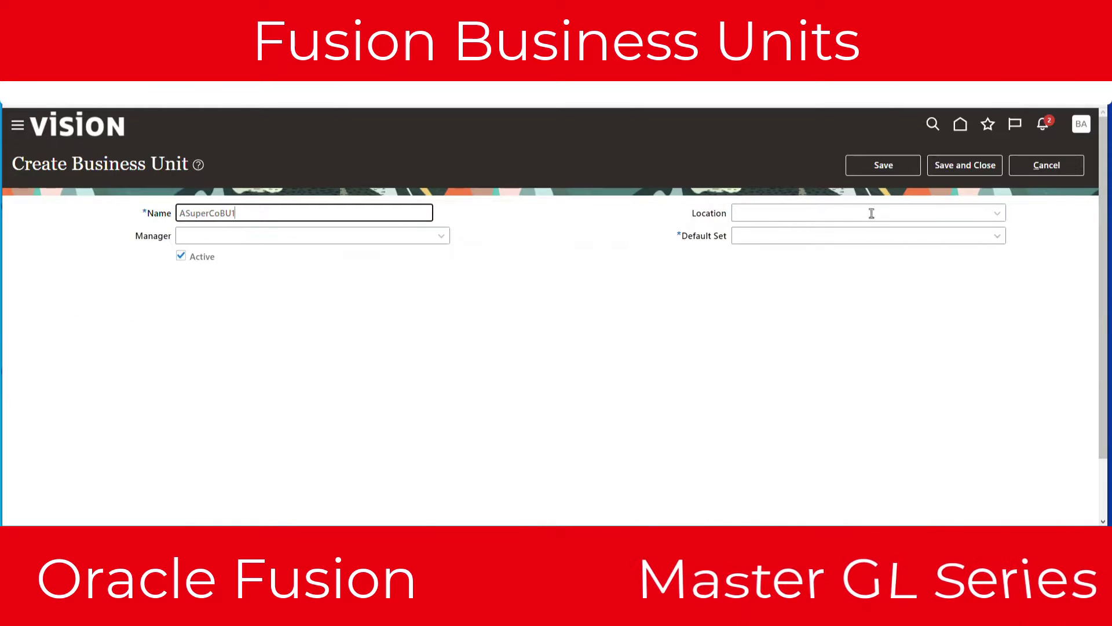
{"action": "left_click", "coordinate": [872, 213]}
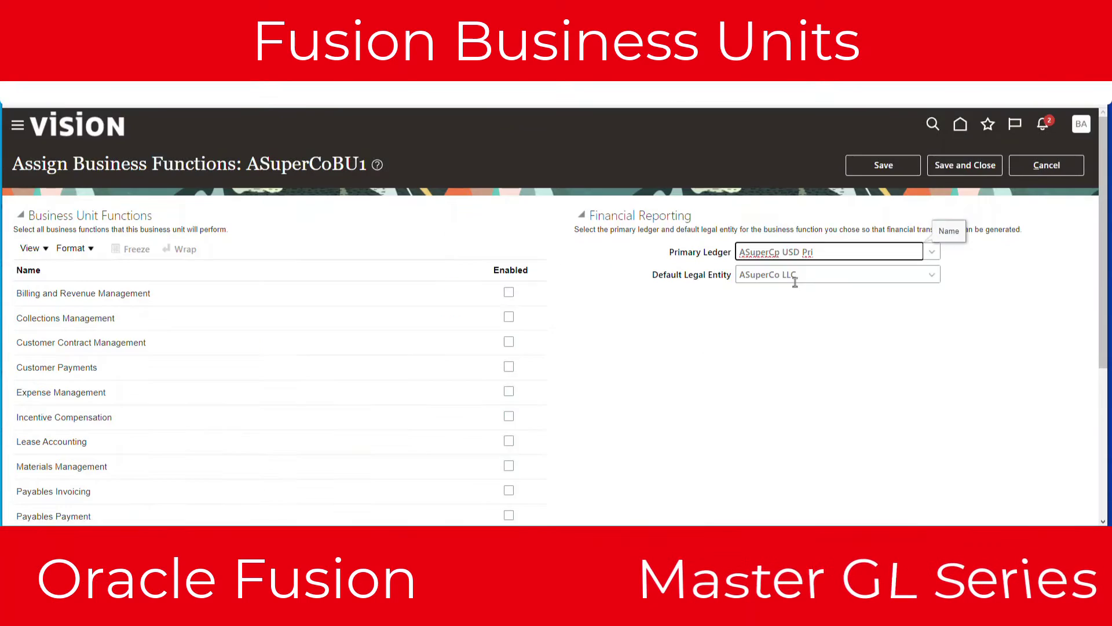
{"action": "left_click", "coordinate": [509, 489]}
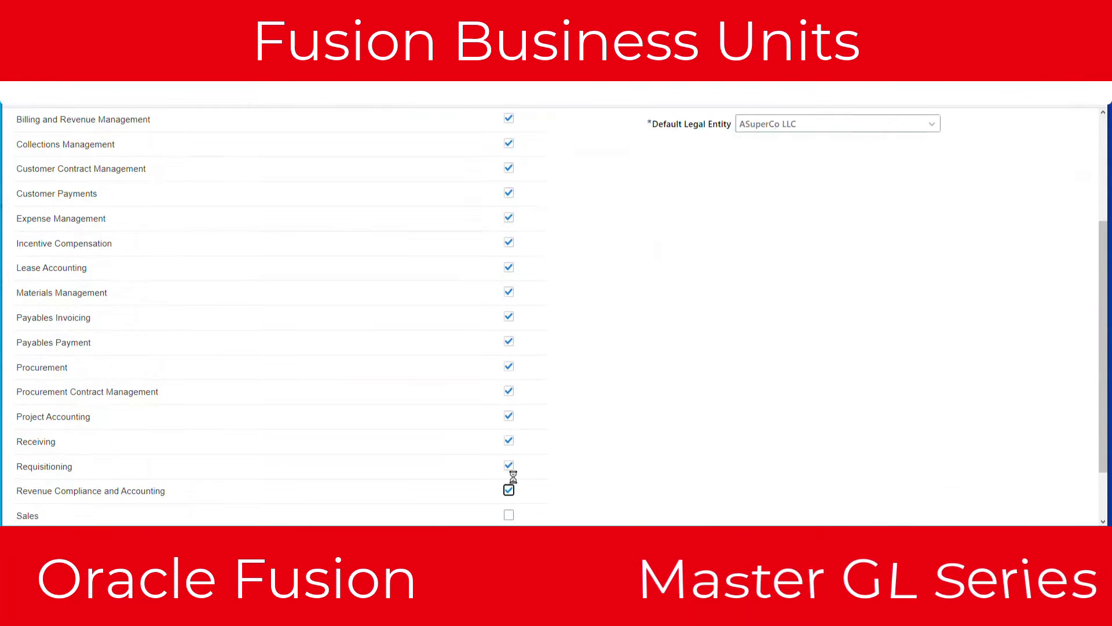
{"action": "scroll", "coordinate": [64, 415], "scroll_direction": "up", "scroll_amount": 3}
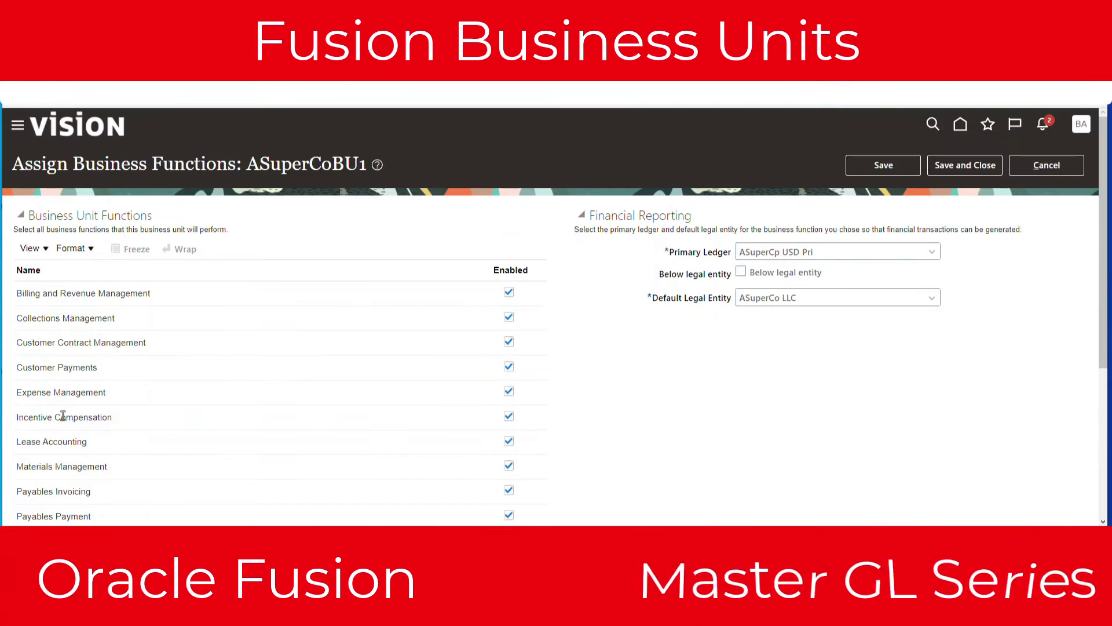
{"action": "left_click", "coordinate": [943, 173]}
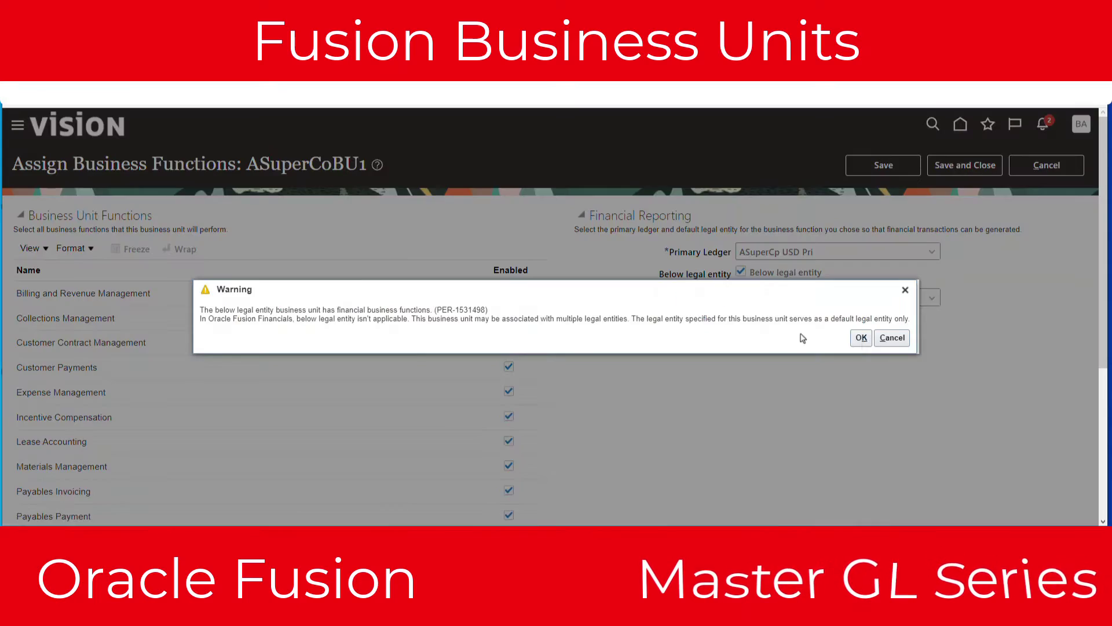
{"action": "left_click", "coordinate": [863, 339]}
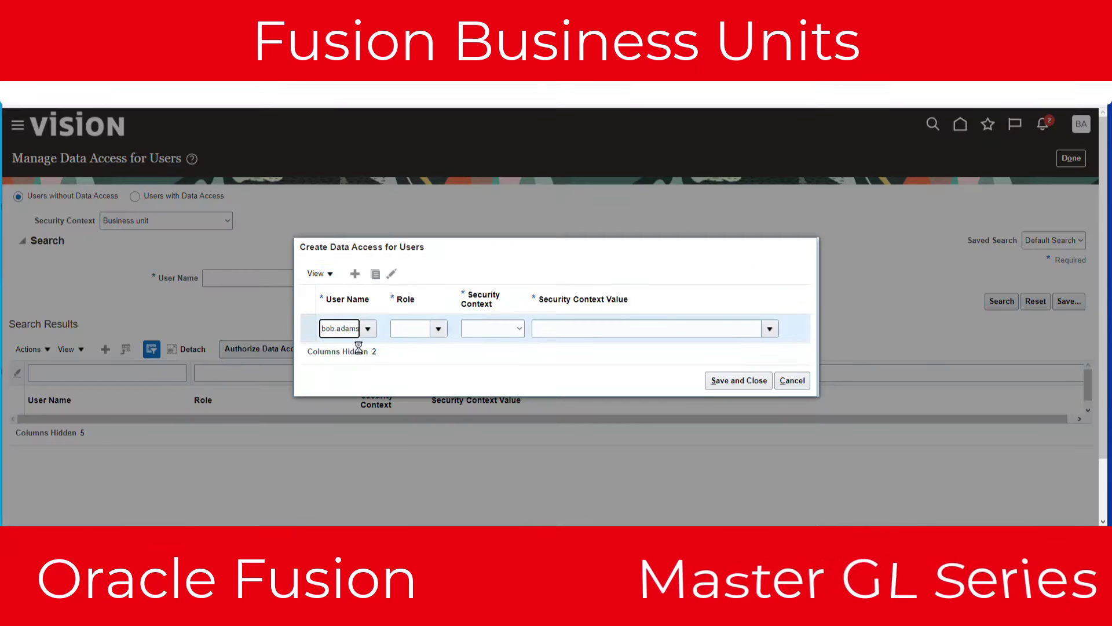
- Add a second user data access row, save it, and return to setup tasks
{"action": "left_click", "coordinate": [354, 273]}
{"action": "left_click", "coordinate": [738, 380]}
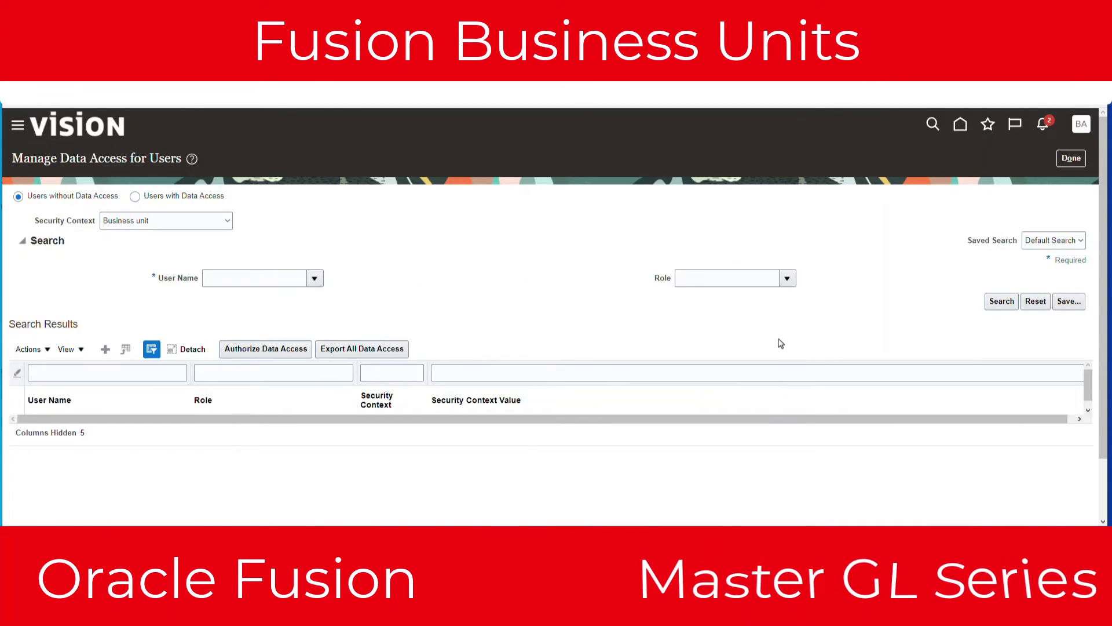
{"action": "left_click", "coordinate": [1071, 158]}
- Review ASuperCoBU1's set assignments, then list all Organization Structures tasks
{"action": "left_click", "coordinate": [560, 355]}
{"action": "left_click", "coordinate": [976, 164]}
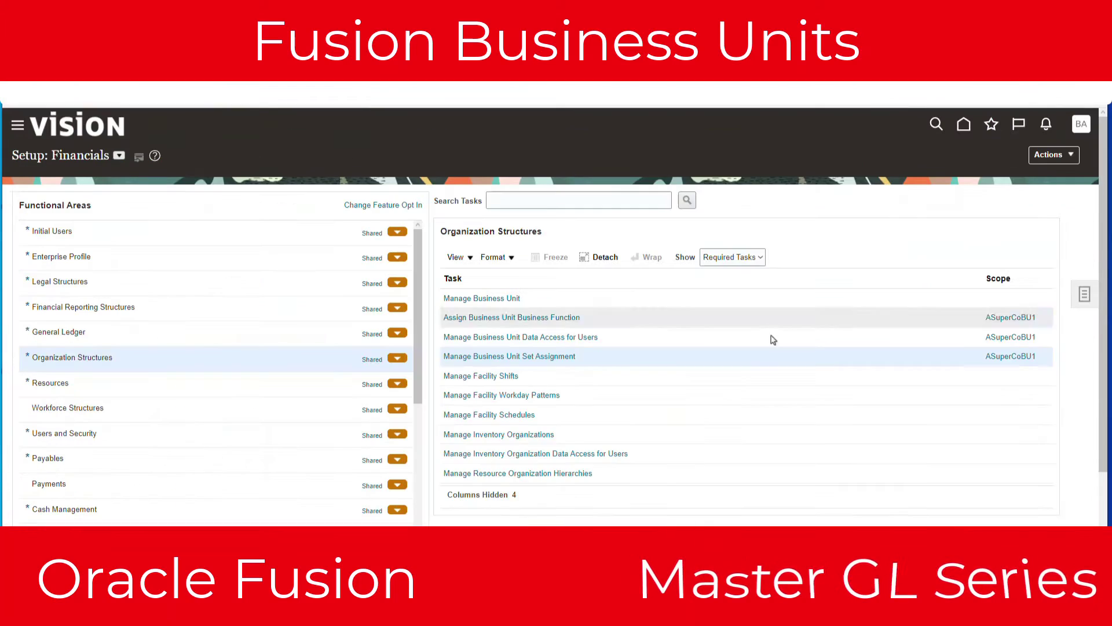
{"action": "left_click", "coordinate": [732, 256]}
{"action": "left_click", "coordinate": [724, 278]}
- Review ASuperCoBU1's service providers without changes, then its served clients
{"action": "left_click", "coordinate": [1010, 343]}
{"action": "scroll", "coordinate": [556, 359], "scroll_direction": "down", "scroll_amount": 5}
{"action": "scroll", "coordinate": [556, 359], "scroll_direction": "up", "scroll_amount": 5}
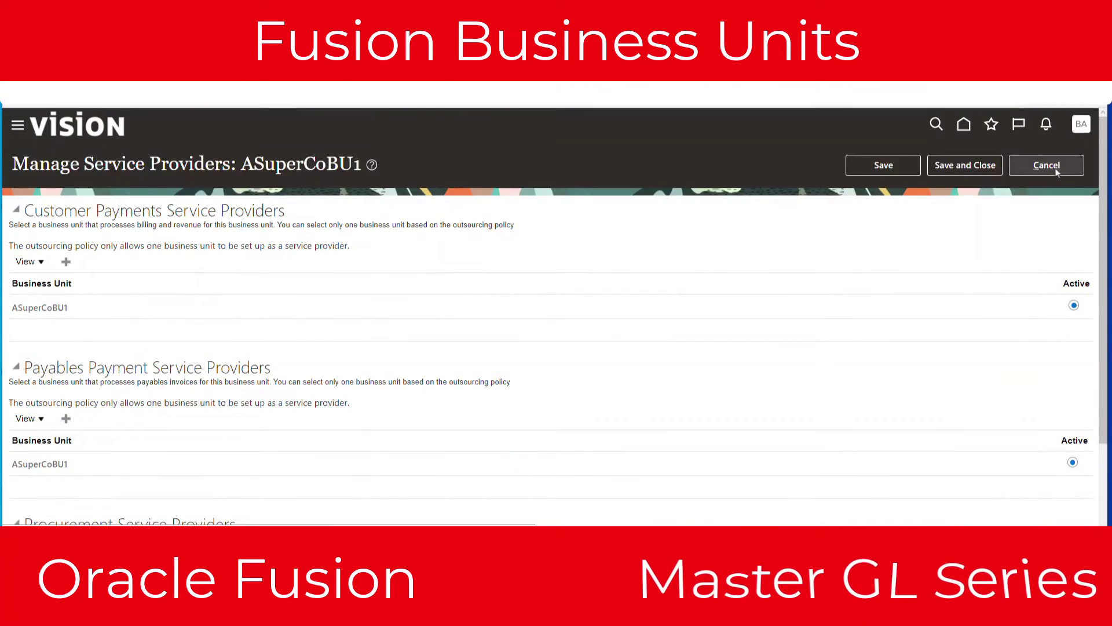
{"action": "left_click", "coordinate": [1047, 165]}
{"action": "left_click", "coordinate": [496, 390]}
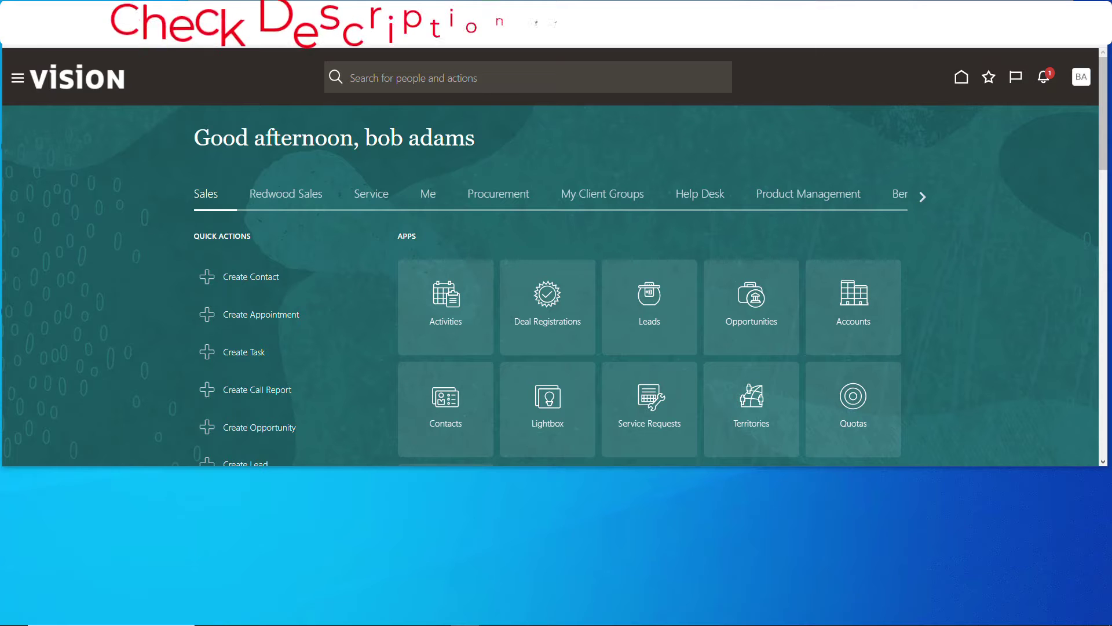
- Start a new location from Enterprise Profile's Manage Locations task, with all tasks shown
{"action": "left_click", "coordinate": [1081, 77]}
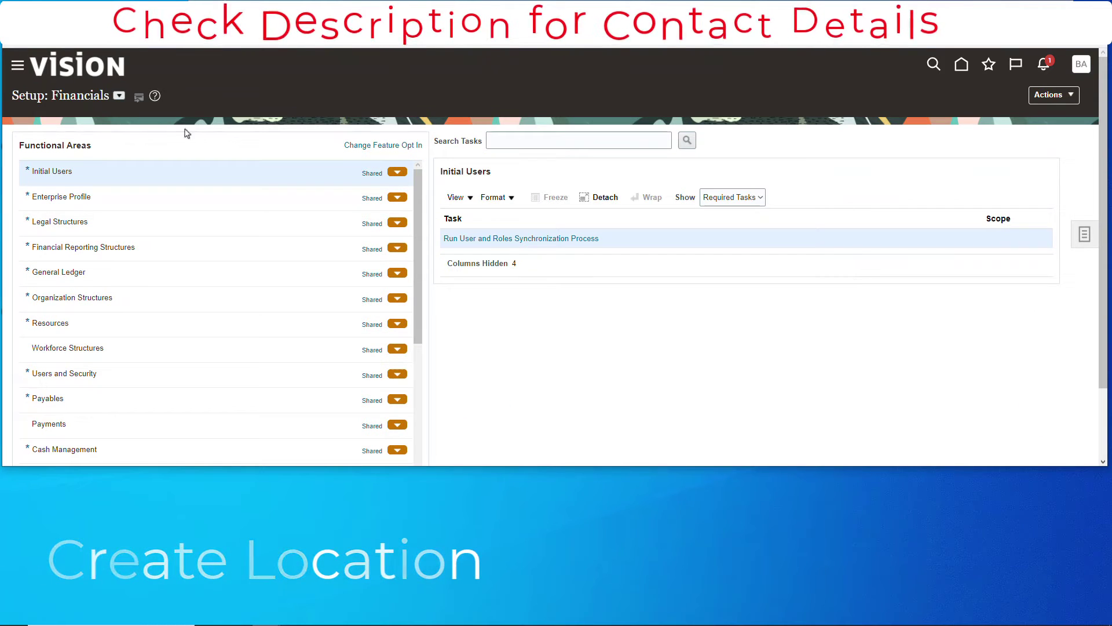
{"action": "left_click", "coordinate": [99, 197]}
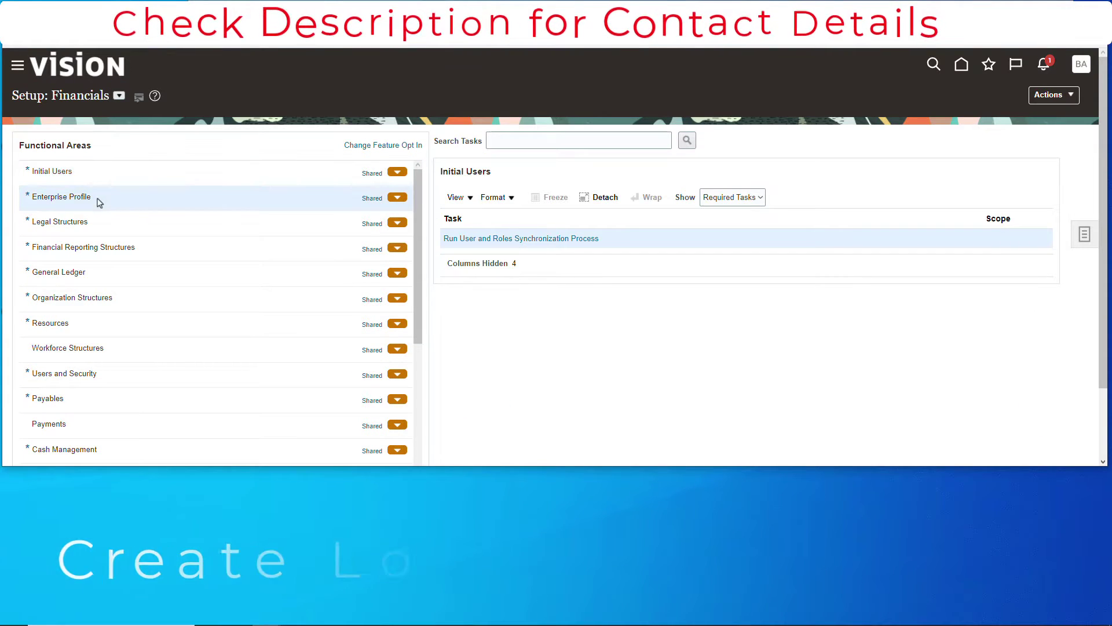
{"action": "left_click", "coordinate": [760, 197]}
{"action": "left_click", "coordinate": [729, 223]}
{"action": "scroll", "coordinate": [521, 348], "scroll_direction": "down", "scroll_amount": 2}
{"action": "left_click", "coordinate": [481, 359]}
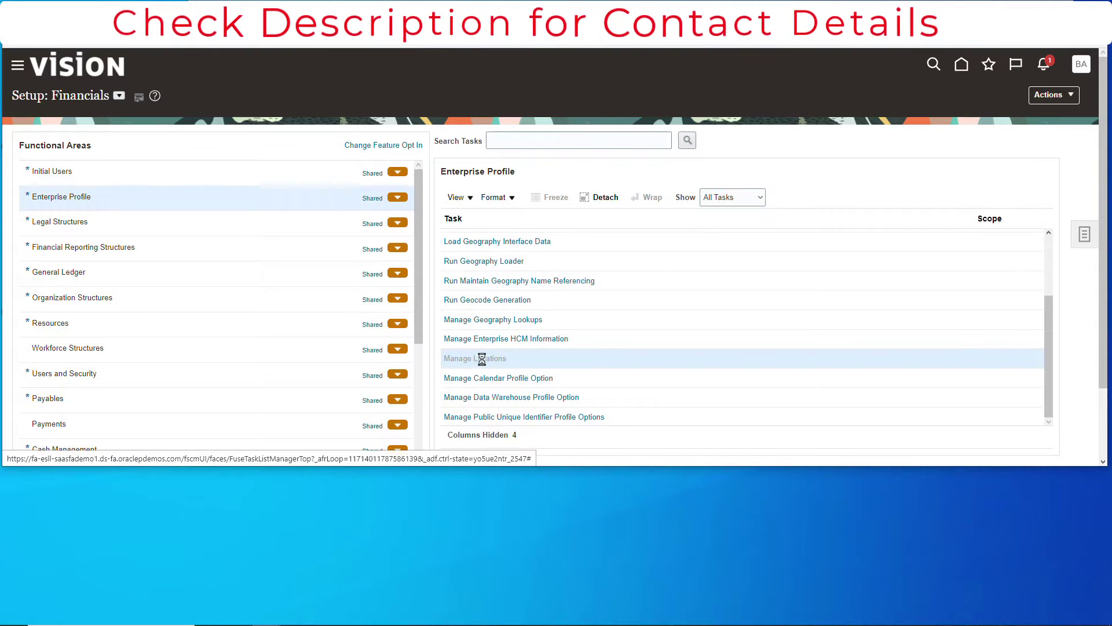
{"action": "left_click", "coordinate": [149, 402]}
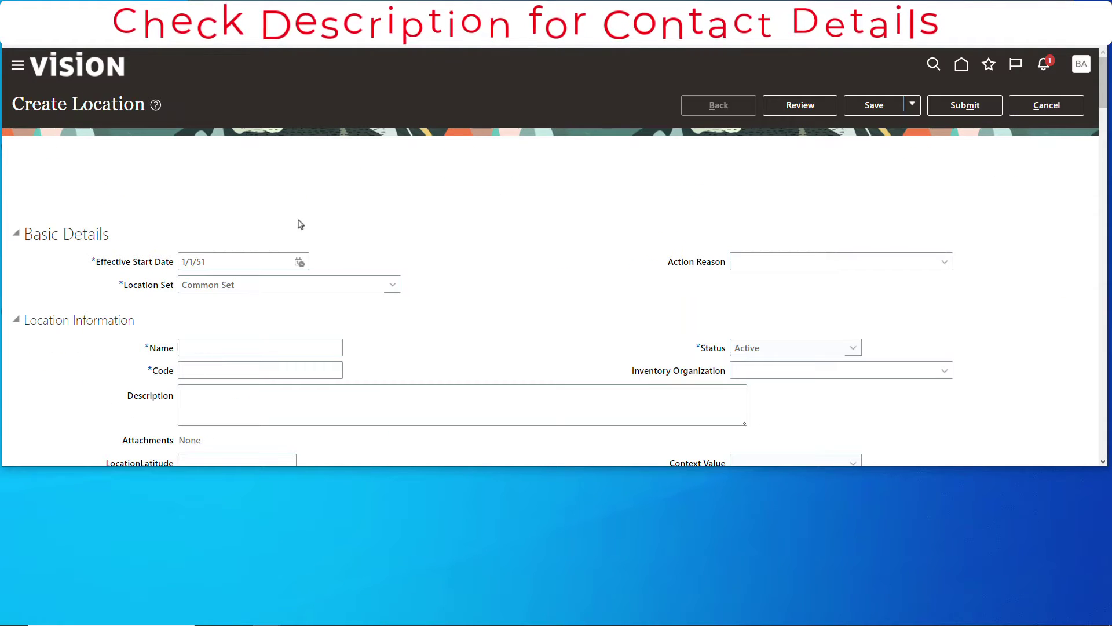
- Enter name ALPHA, code ALPHA, address 123 Main St, and look up ZIP 30022
{"action": "scroll", "coordinate": [740, 299], "scroll_direction": "down", "scroll_amount": 4}
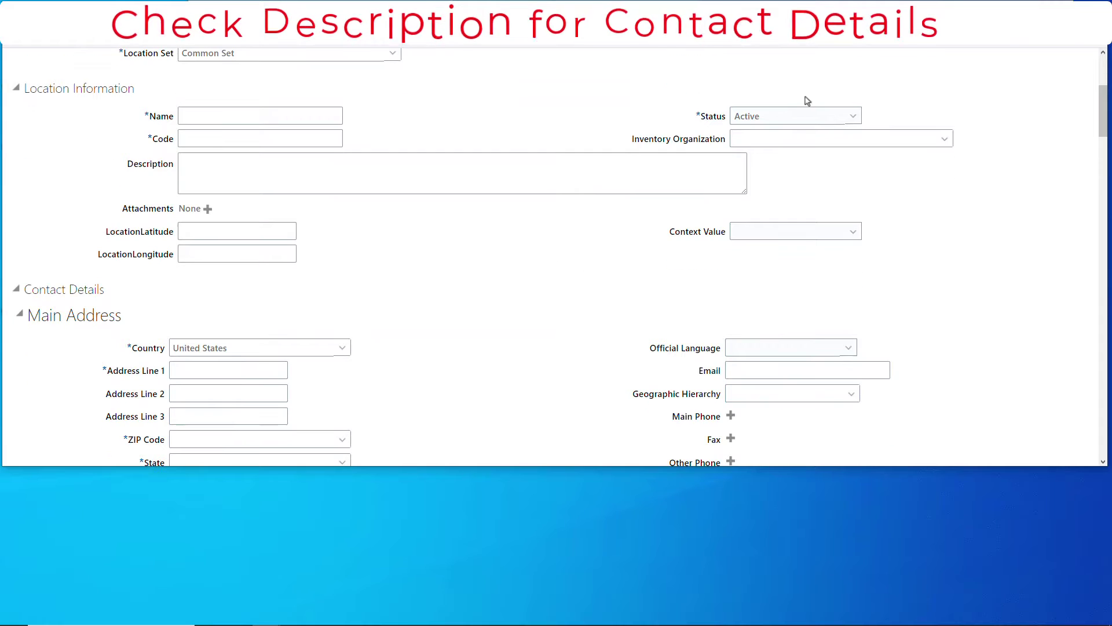
{"action": "left_click", "coordinate": [243, 116]}
{"action": "type", "text": "a"}
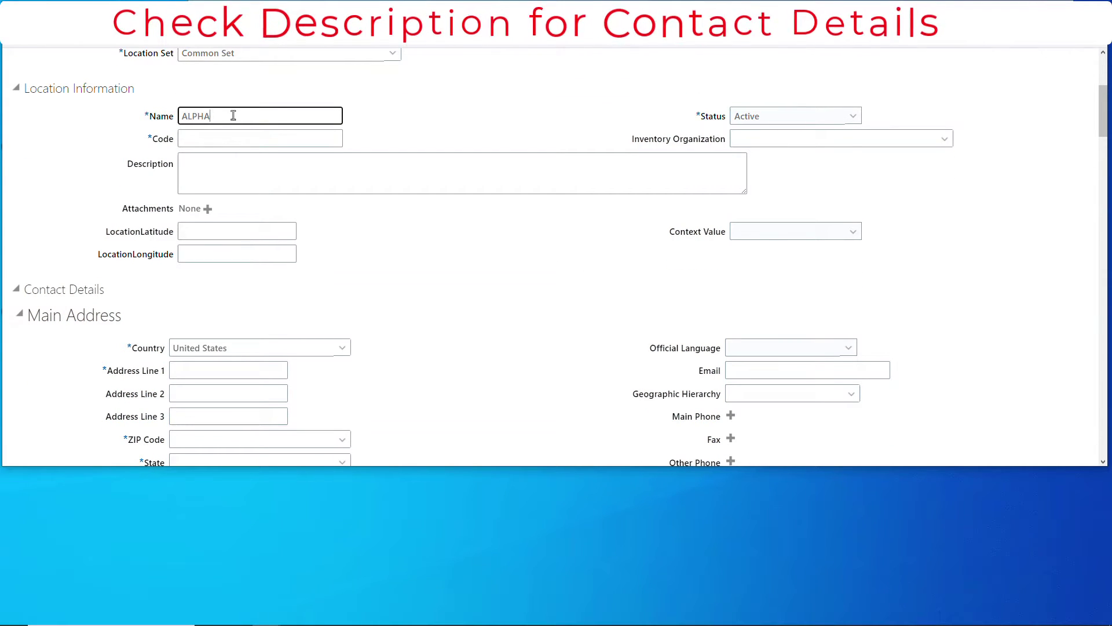
{"action": "key", "text": "Tab"}
{"action": "type", "text": "AL"}
{"action": "key", "text": "Tab"}
{"action": "key", "text": "Tab"}
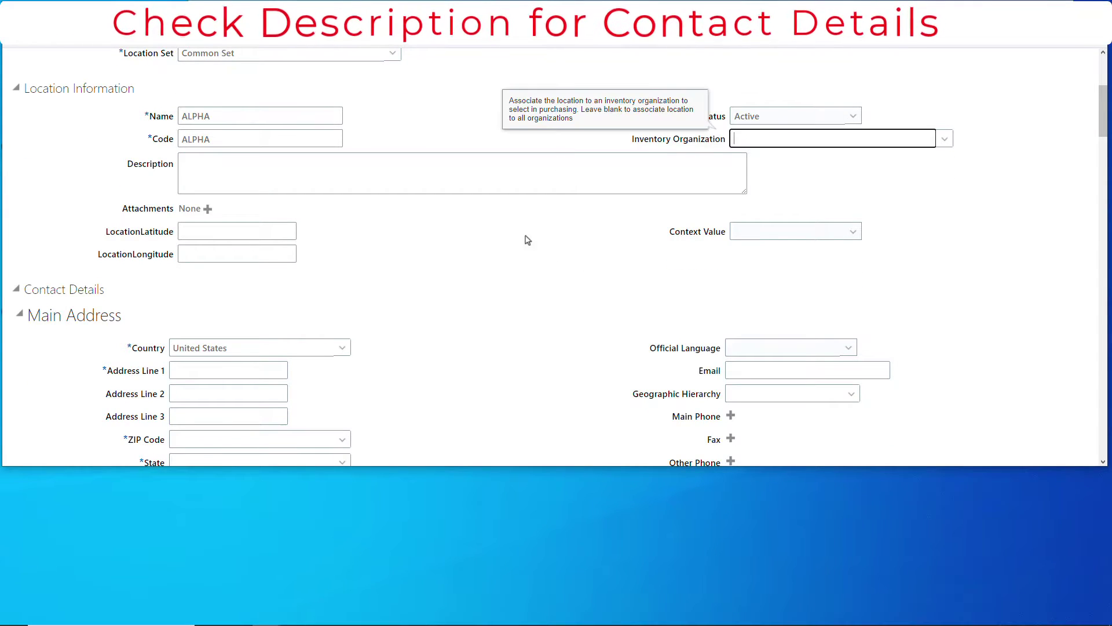
{"action": "scroll", "coordinate": [472, 245], "scroll_direction": "down", "scroll_amount": 3}
{"action": "left_click", "coordinate": [198, 195]}
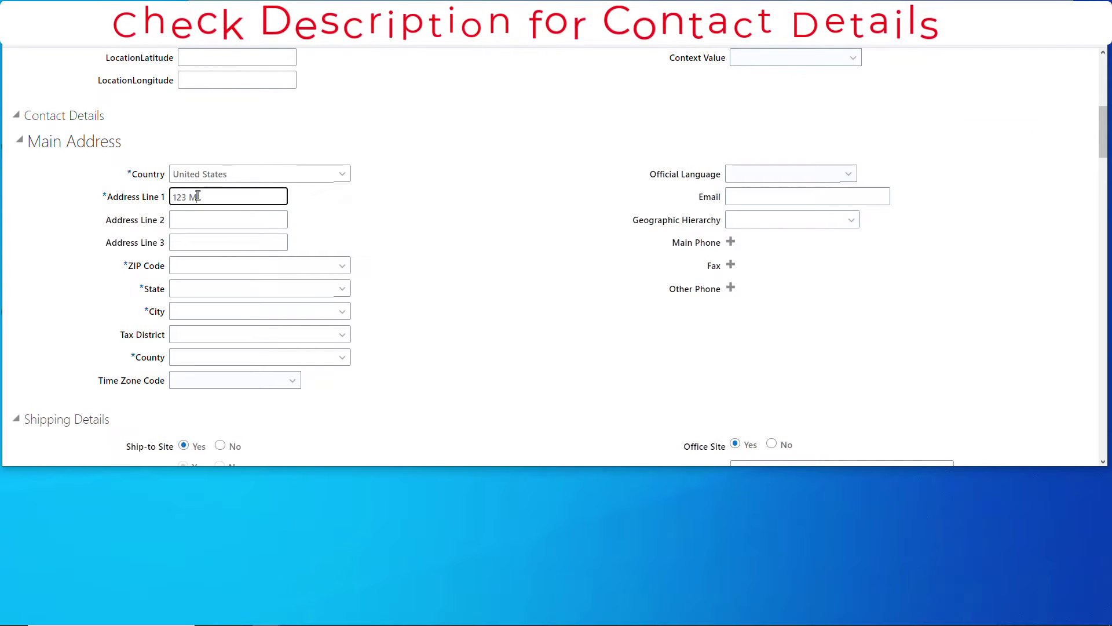
{"action": "key", "text": "BackSpace"}
{"action": "key", "text": "BackSpace"}
{"action": "left_click", "coordinate": [236, 260]}
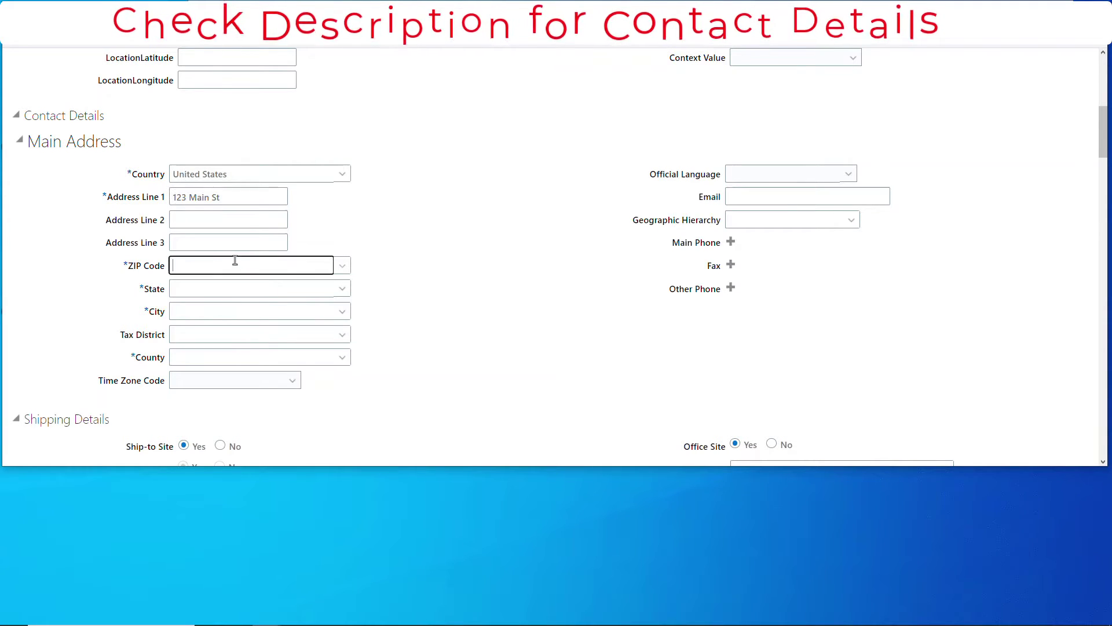
{"action": "type", "text": "30022"}
{"action": "key", "text": "Tab"}
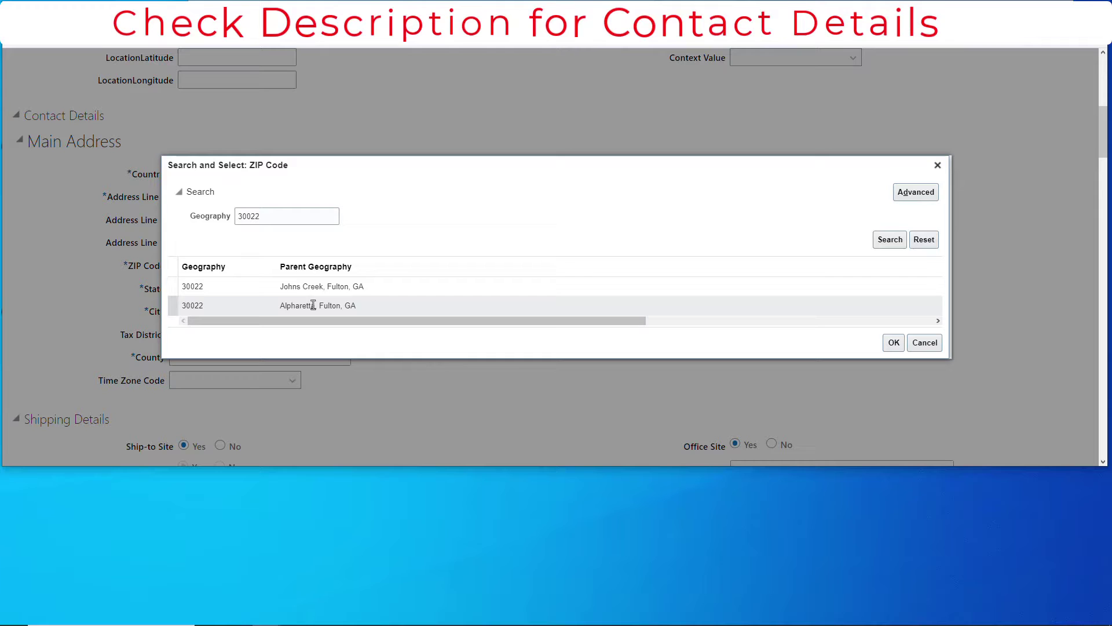
- Choose the Alpharetta, GA entry for ZIP 30022
{"action": "left_click", "coordinate": [307, 306]}
{"action": "left_click", "coordinate": [894, 342]}
{"action": "scroll", "coordinate": [457, 325], "scroll_direction": "down", "scroll_amount": 3}
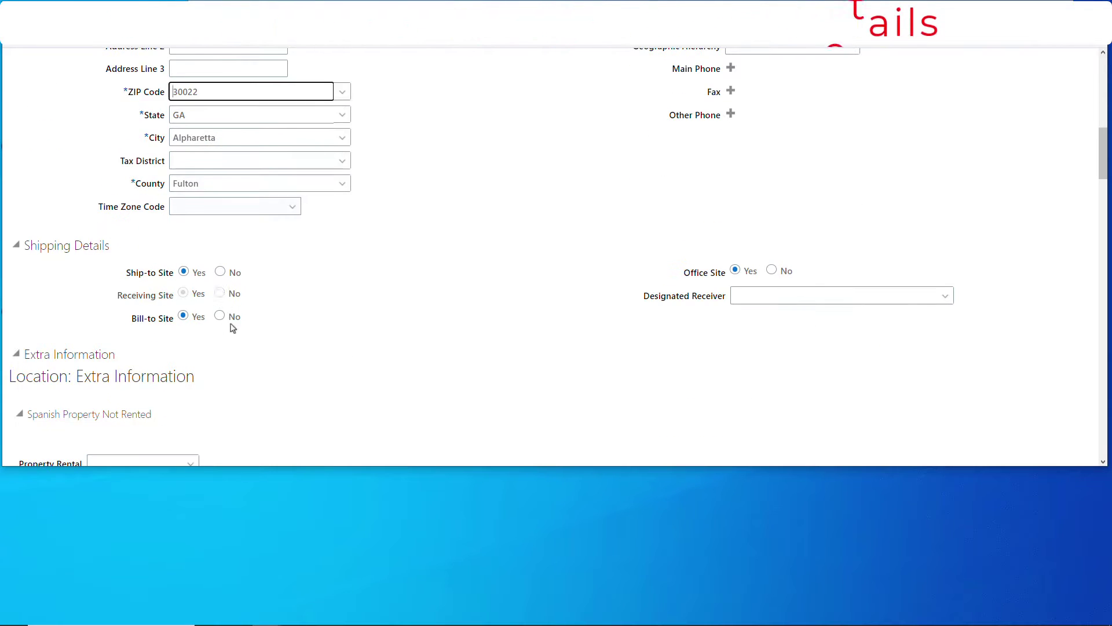
{"action": "scroll", "coordinate": [693, 293], "scroll_direction": "up", "scroll_amount": 1}
{"action": "scroll", "coordinate": [511, 276], "scroll_direction": "down", "scroll_amount": 15}
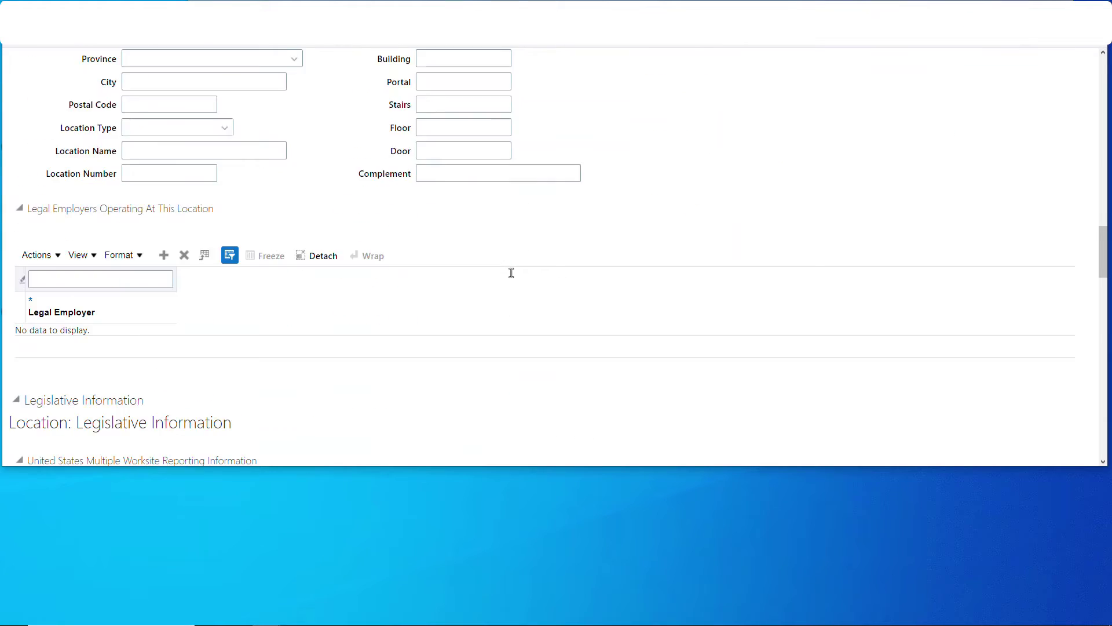
{"action": "scroll", "coordinate": [512, 275], "scroll_direction": "down", "scroll_amount": 5}
{"action": "scroll", "coordinate": [719, 215], "scroll_direction": "up", "scroll_amount": 20}
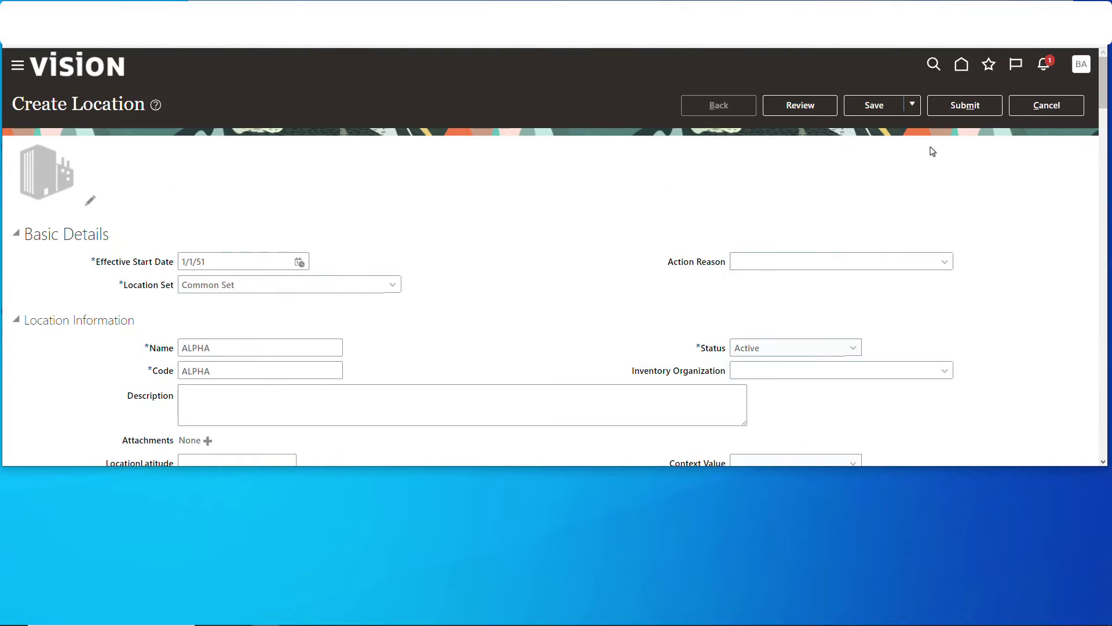
- Save and submit the ALPHA location, confirming the request
{"action": "left_click", "coordinate": [875, 113]}
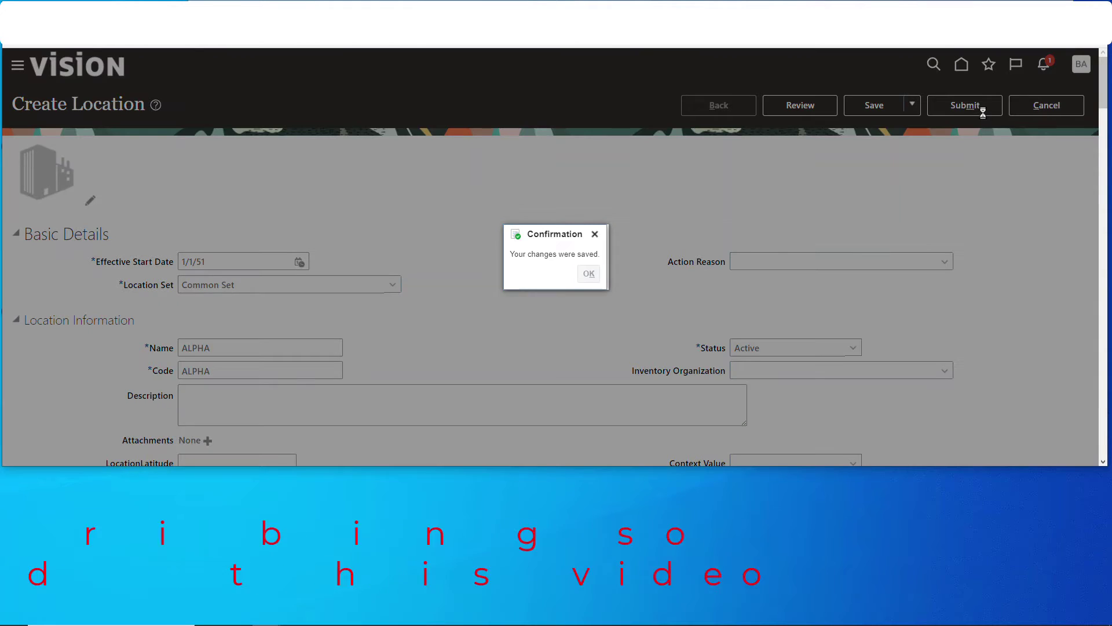
{"action": "left_click", "coordinate": [982, 113]}
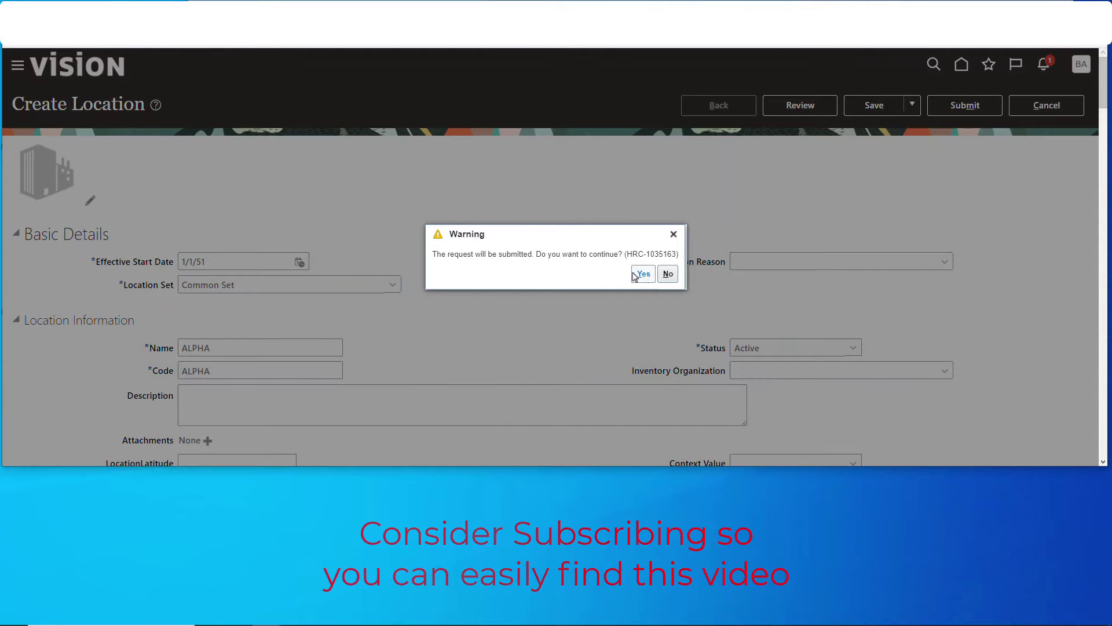
{"action": "left_click", "coordinate": [633, 276]}
{"action": "left_click", "coordinate": [591, 276]}
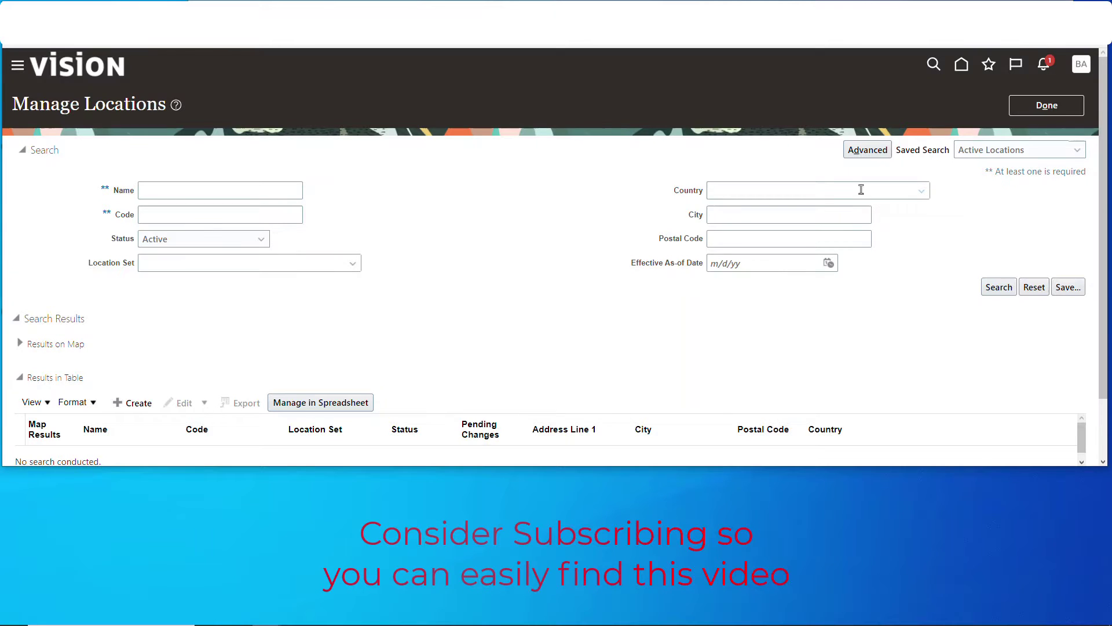
- Search locations for 'alpha' to confirm ALPHA is listed, then finish
{"action": "left_click", "coordinate": [179, 190]}
{"action": "type", "text": "alpha"}
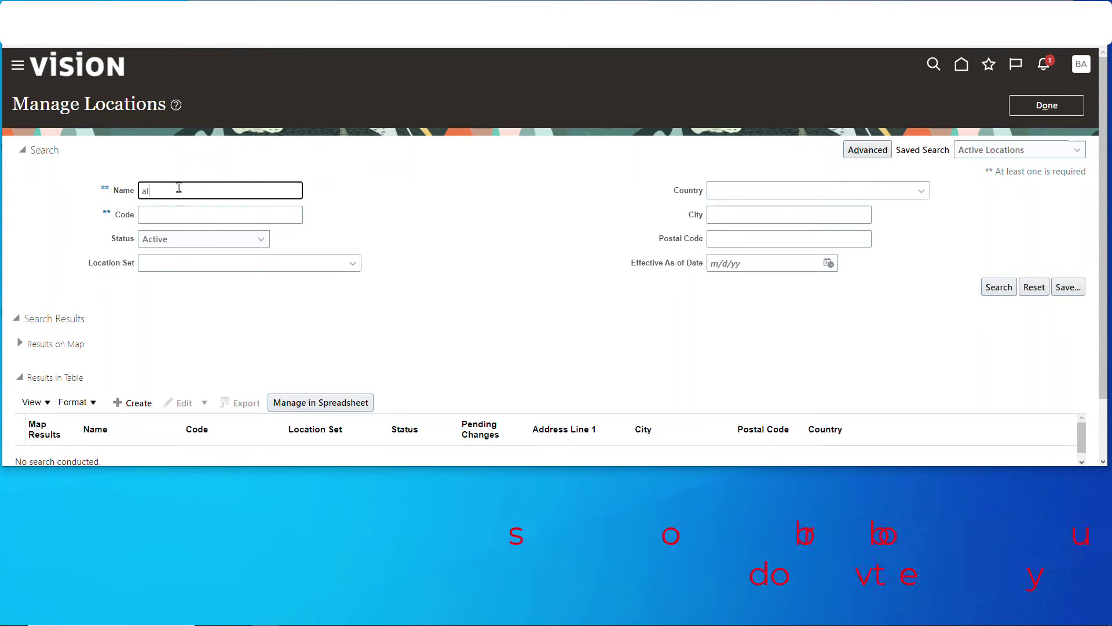
{"action": "left_click", "coordinate": [997, 287]}
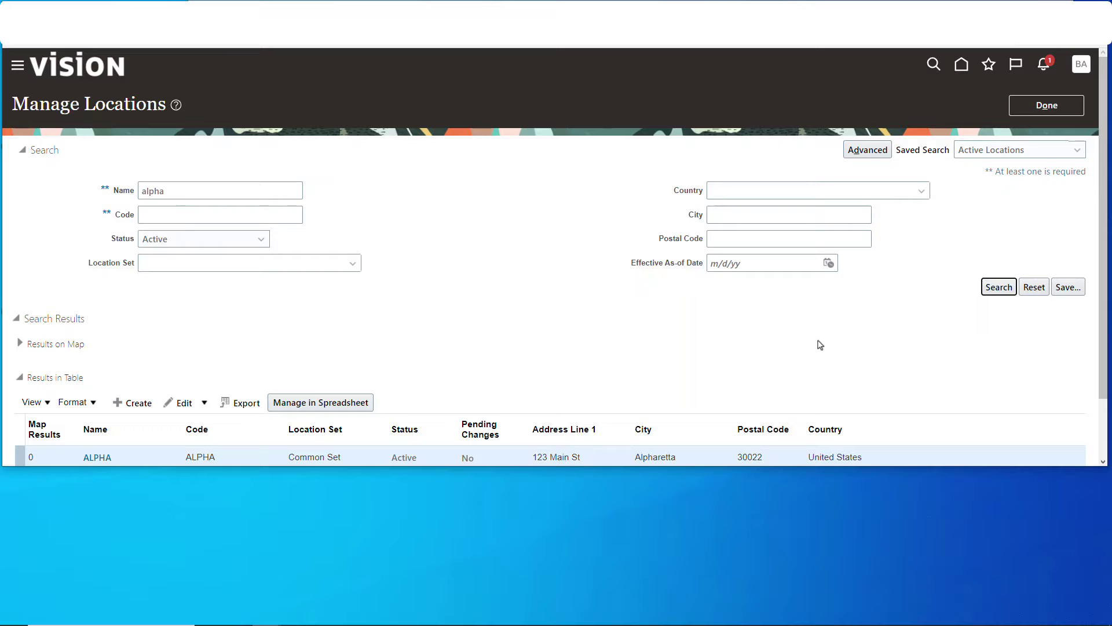
{"action": "scroll", "coordinate": [521, 359], "scroll_direction": "down", "scroll_amount": 1}
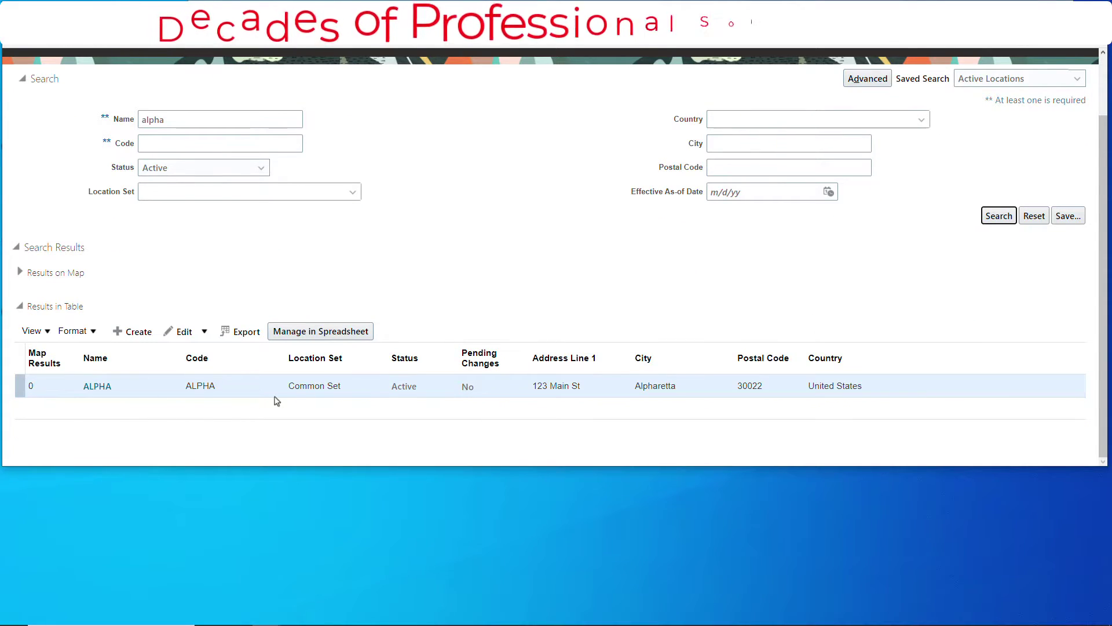
{"action": "scroll", "coordinate": [901, 397], "scroll_direction": "up", "scroll_amount": 1}
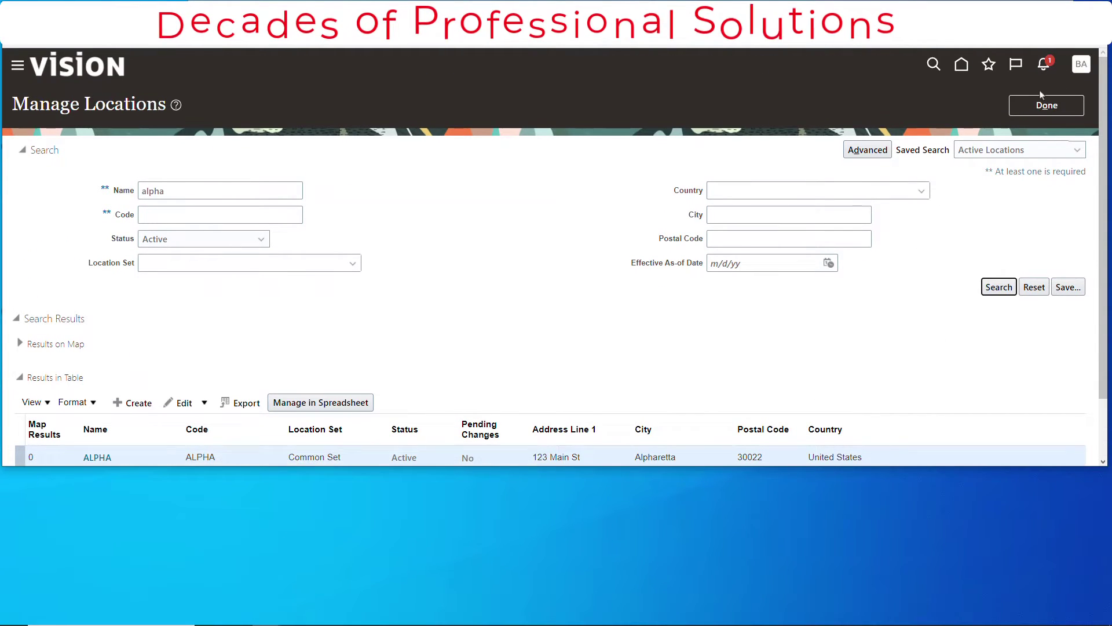
{"action": "left_click", "coordinate": [1055, 110]}
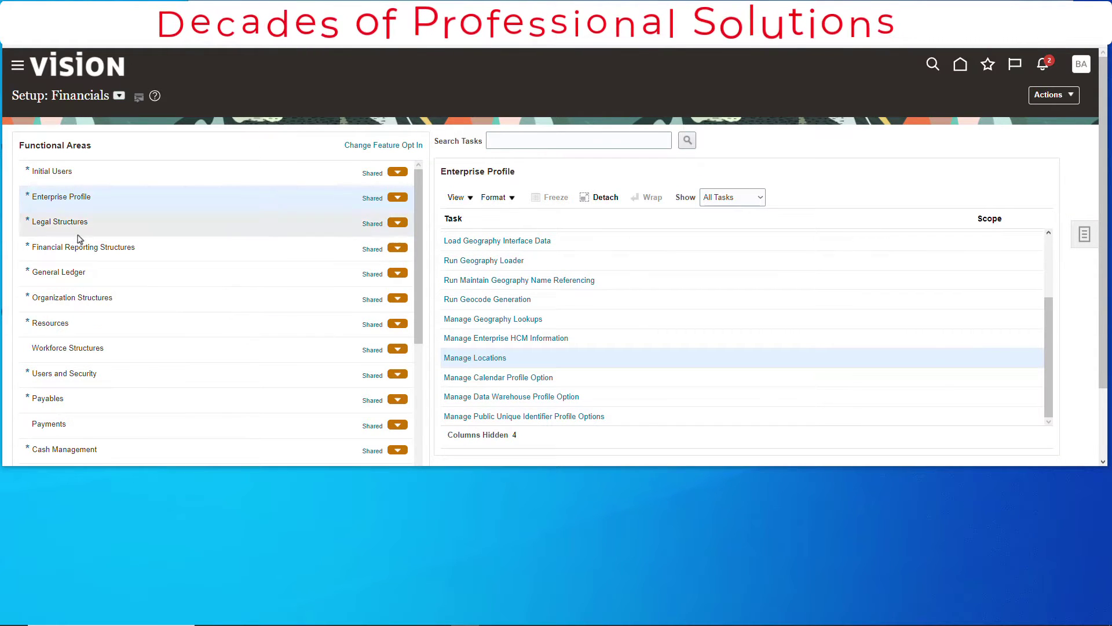
- Create a business unit named ASuperCoBU1 from the Organization Structures tasks
{"action": "left_click", "coordinate": [112, 307]}
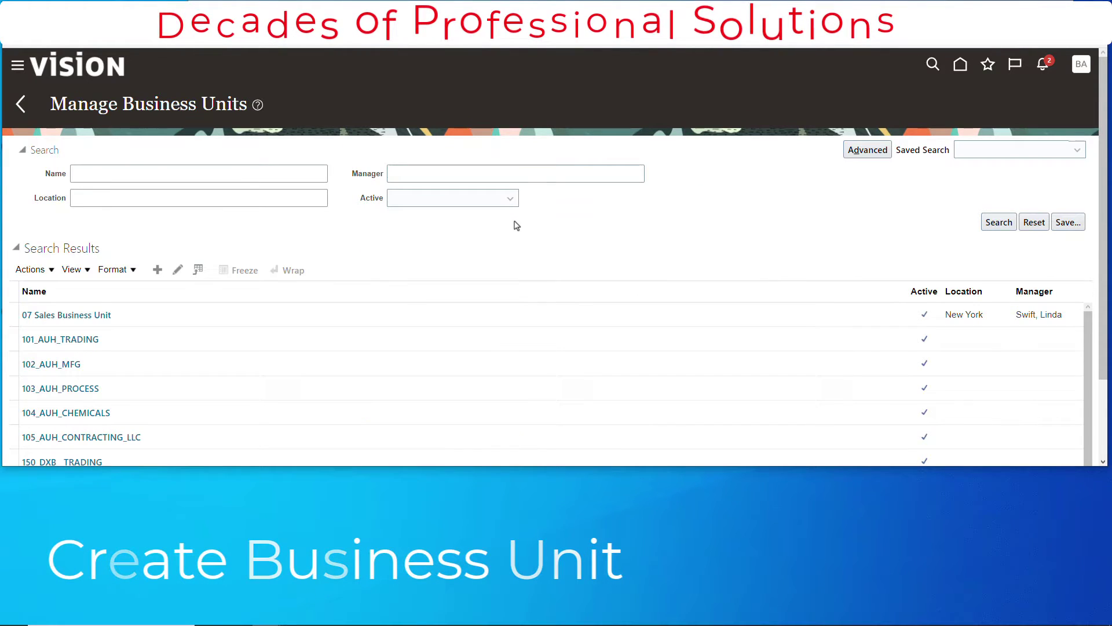
{"action": "left_click", "coordinate": [157, 270]}
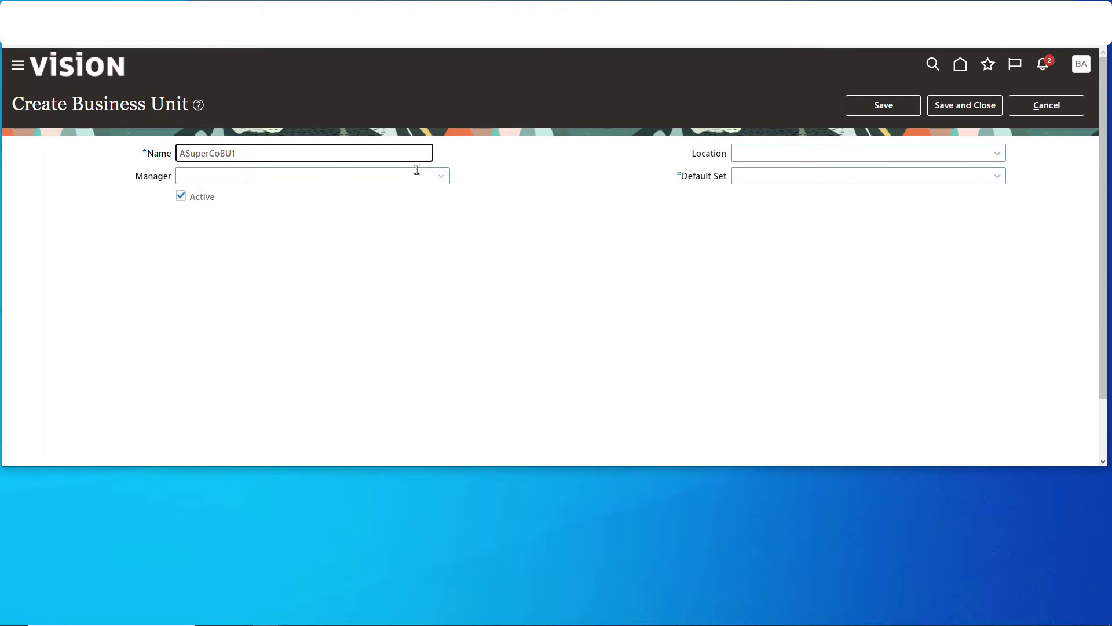
- Search for 'Alp' and set the business unit's location to ALPHA
{"action": "left_click", "coordinate": [868, 157]}
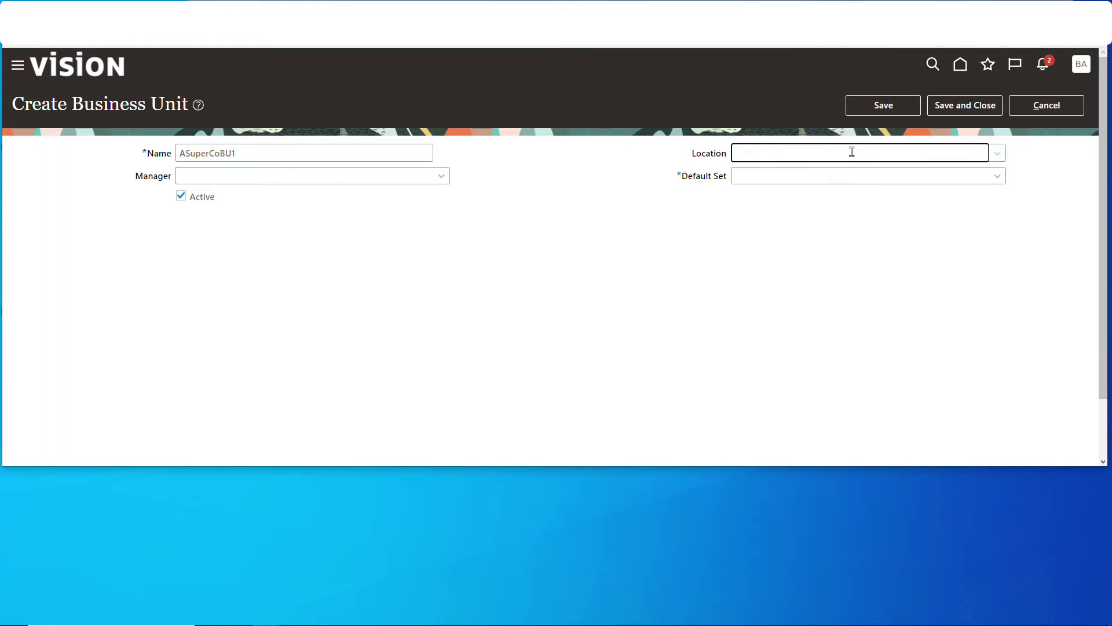
{"action": "left_click", "coordinate": [996, 155]}
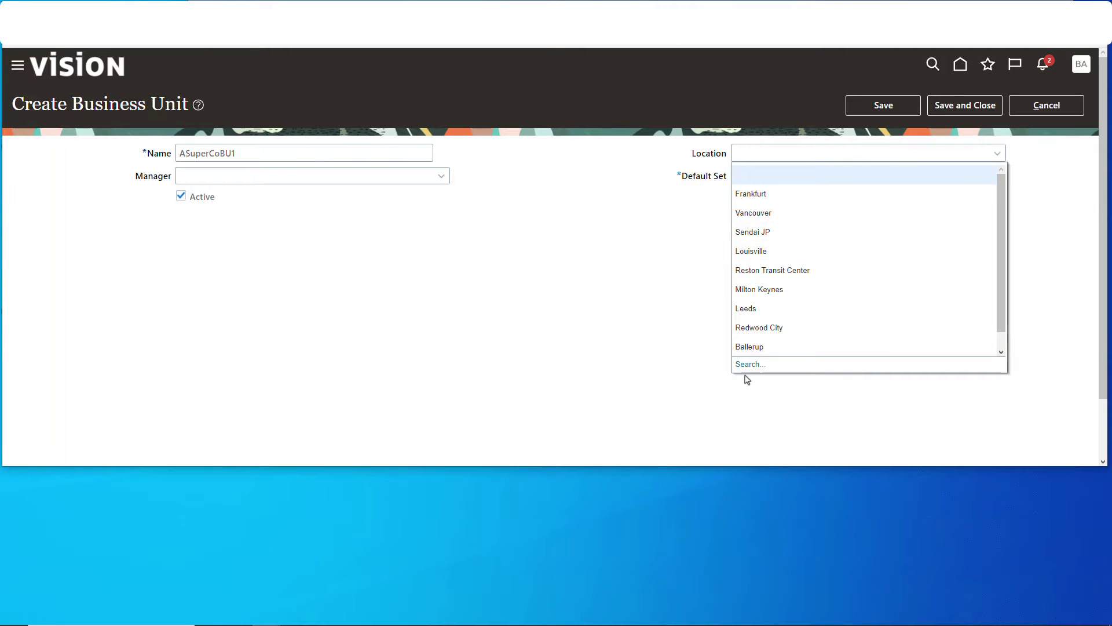
{"action": "left_click", "coordinate": [746, 366]}
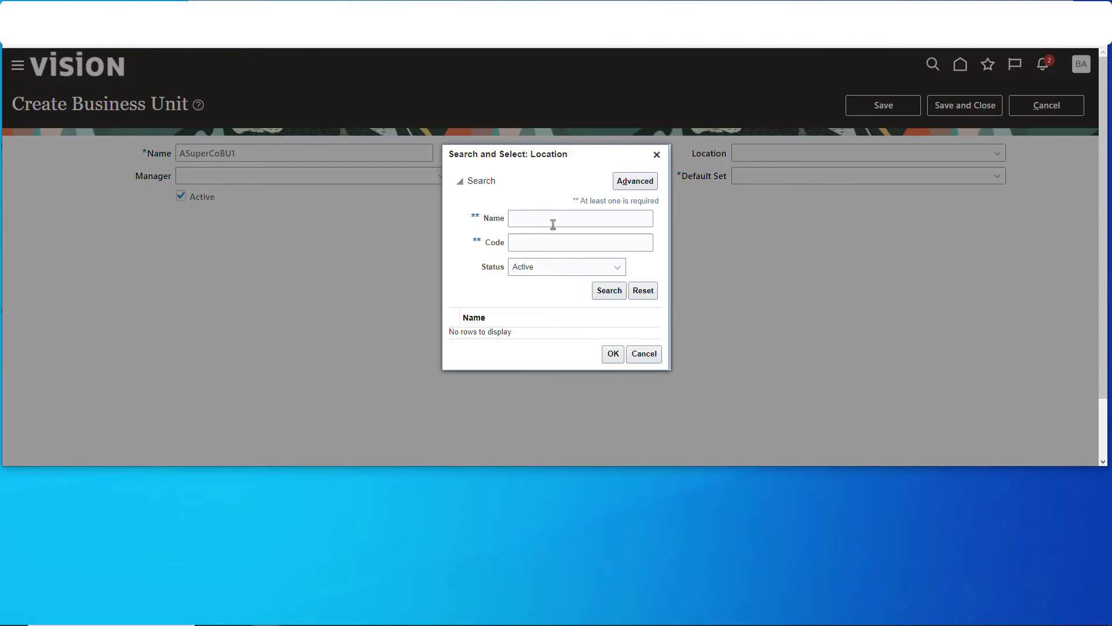
{"action": "left_click", "coordinate": [559, 223]}
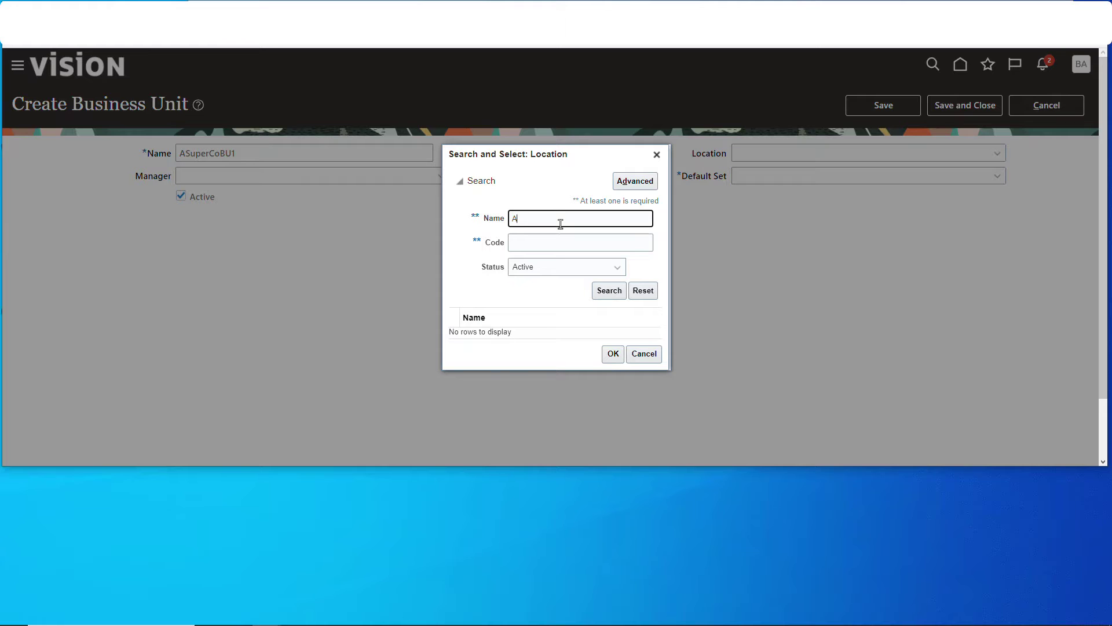
{"action": "left_click", "coordinate": [616, 290]}
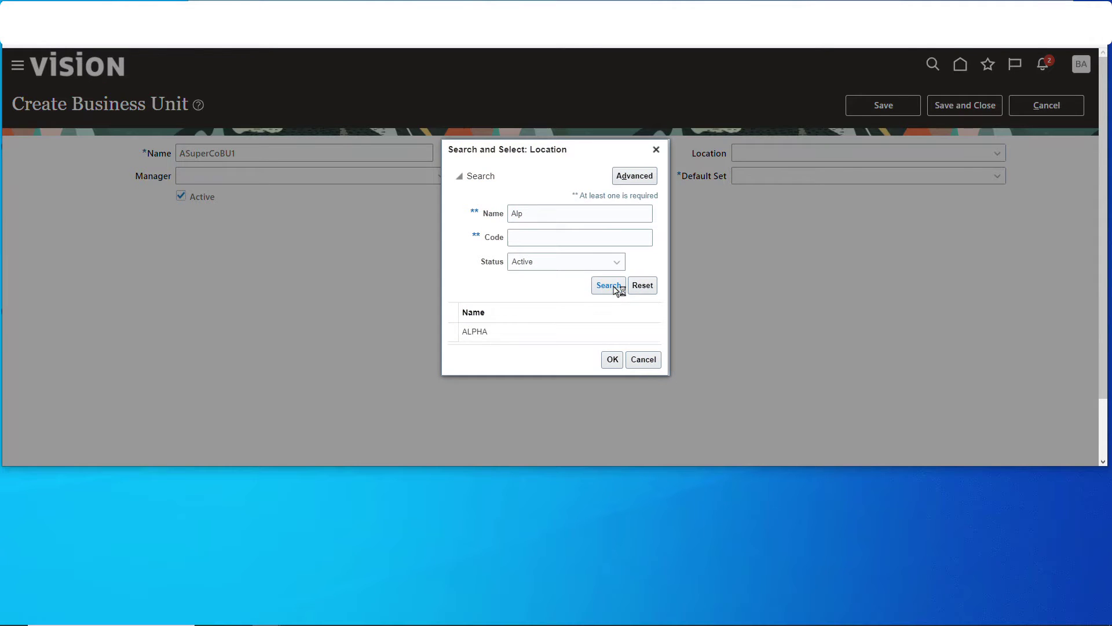
{"action": "left_click", "coordinate": [504, 340]}
{"action": "left_click", "coordinate": [609, 357]}
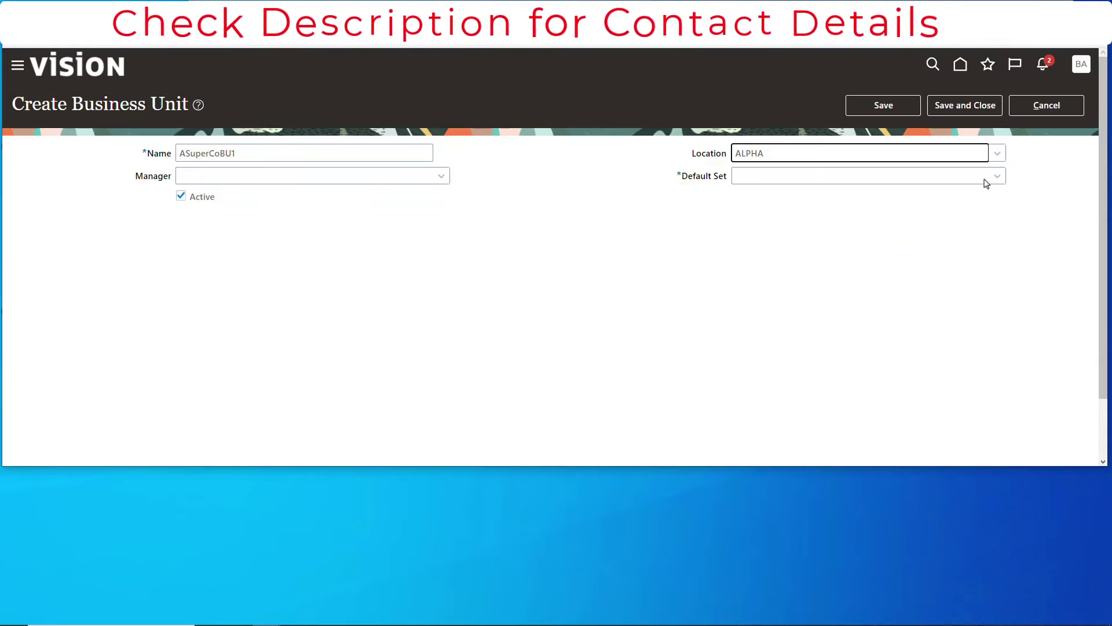
- Search for 'Common' and set the default set to COMMON
{"action": "left_click", "coordinate": [997, 176]}
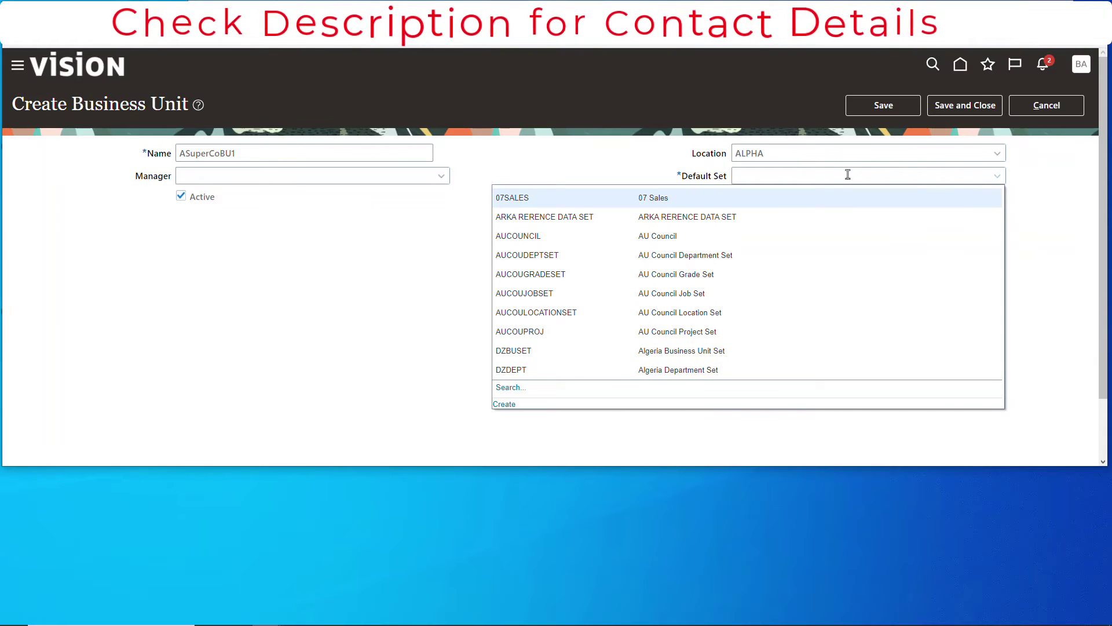
{"action": "left_click", "coordinate": [512, 397]}
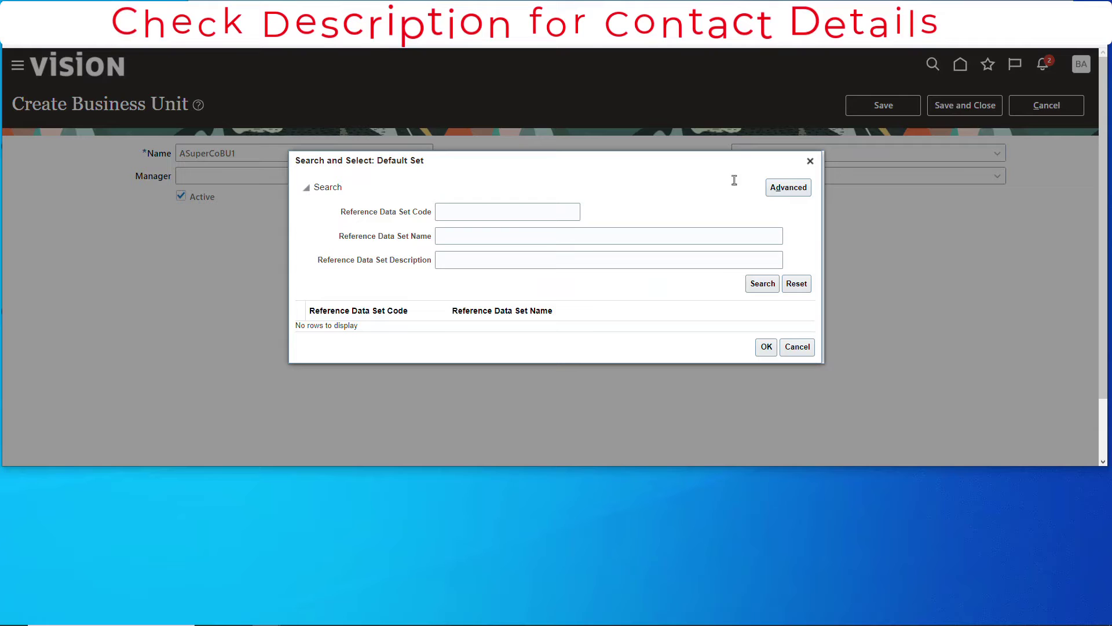
{"action": "left_click", "coordinate": [489, 234]}
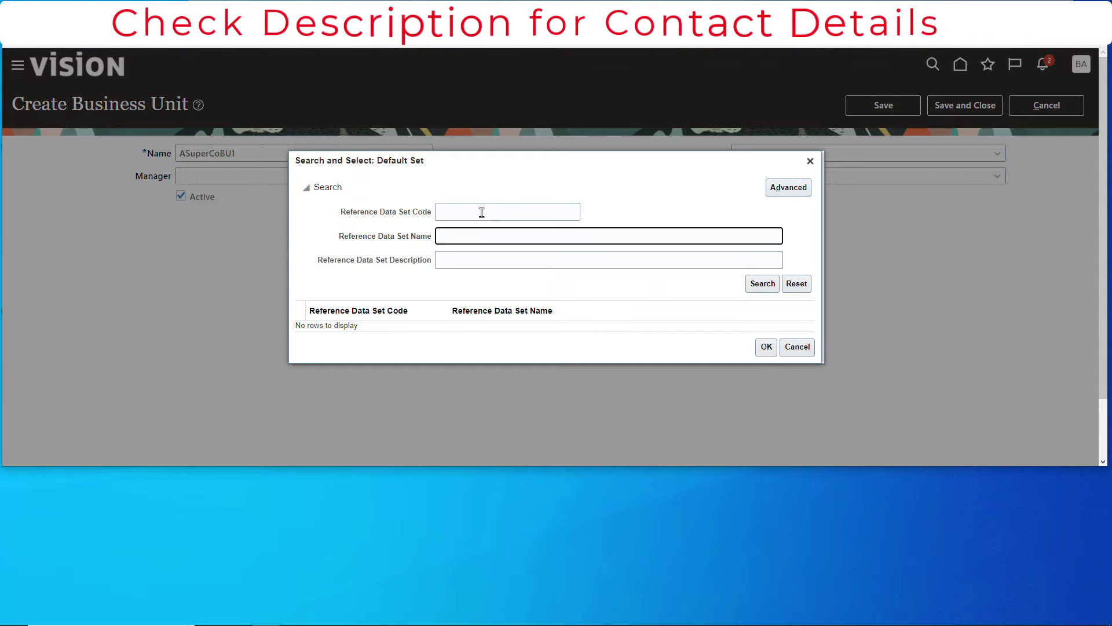
{"action": "left_click", "coordinate": [759, 285]}
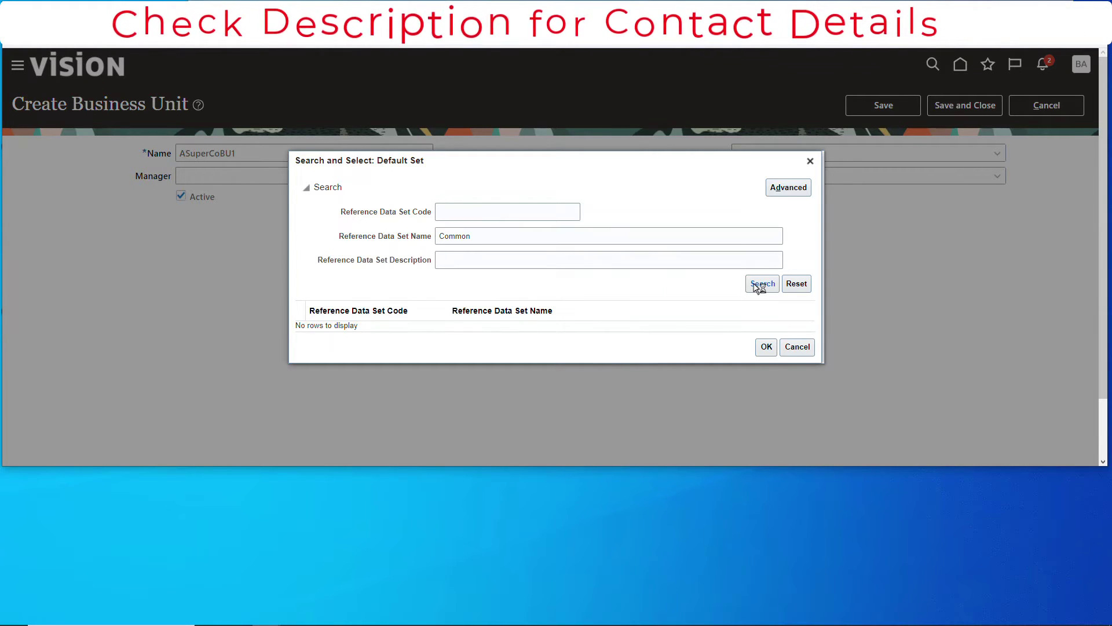
{"action": "left_click", "coordinate": [406, 334]}
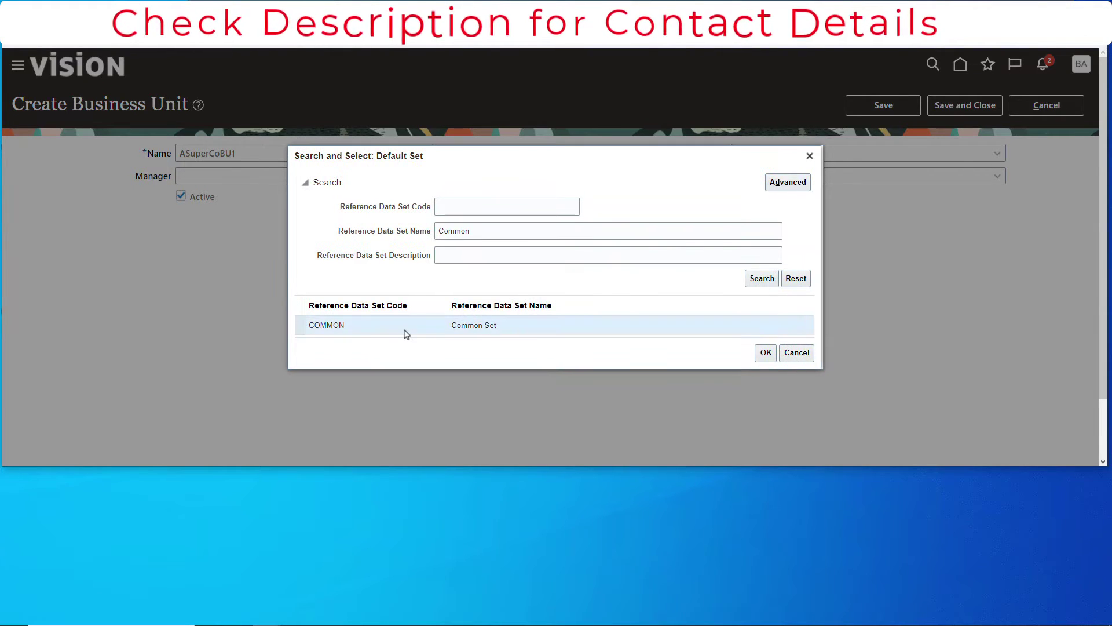
{"action": "left_click", "coordinate": [759, 358]}
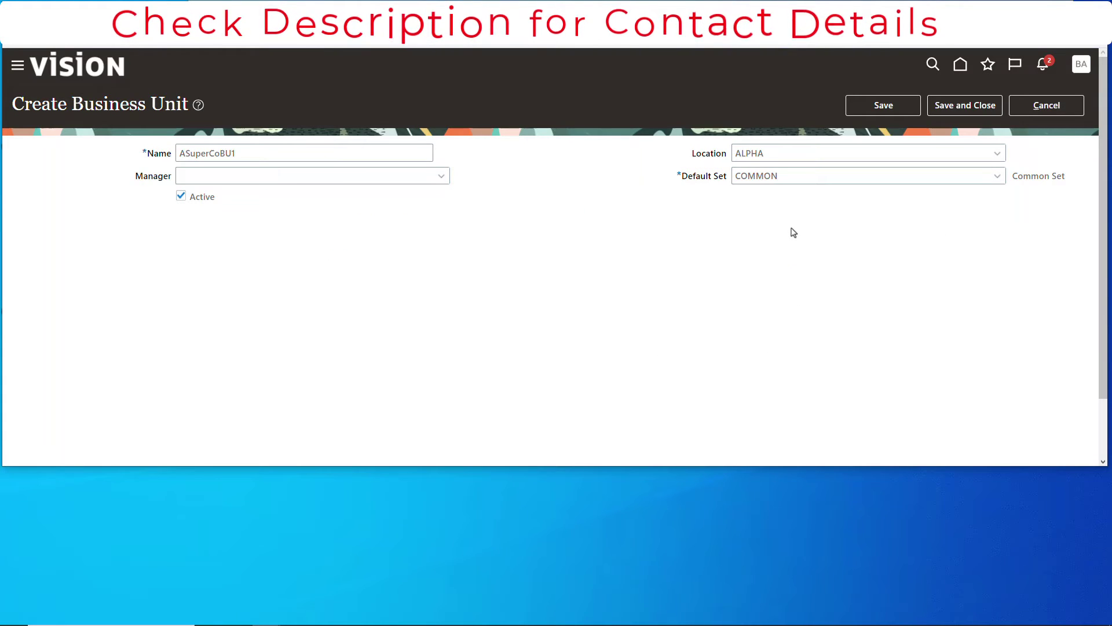
- Save ASuperCoBU1 and start Assign Business Unit Business Function with a selected business unit
{"action": "left_click", "coordinate": [963, 103]}
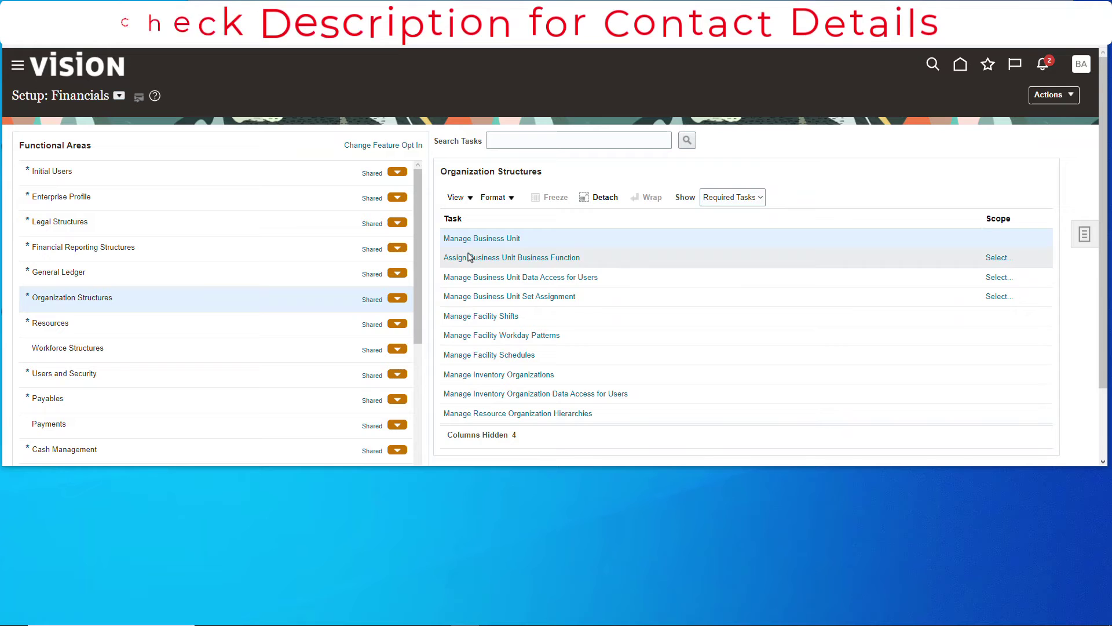
{"action": "left_click", "coordinate": [541, 257]}
{"action": "left_click", "coordinate": [557, 279]}
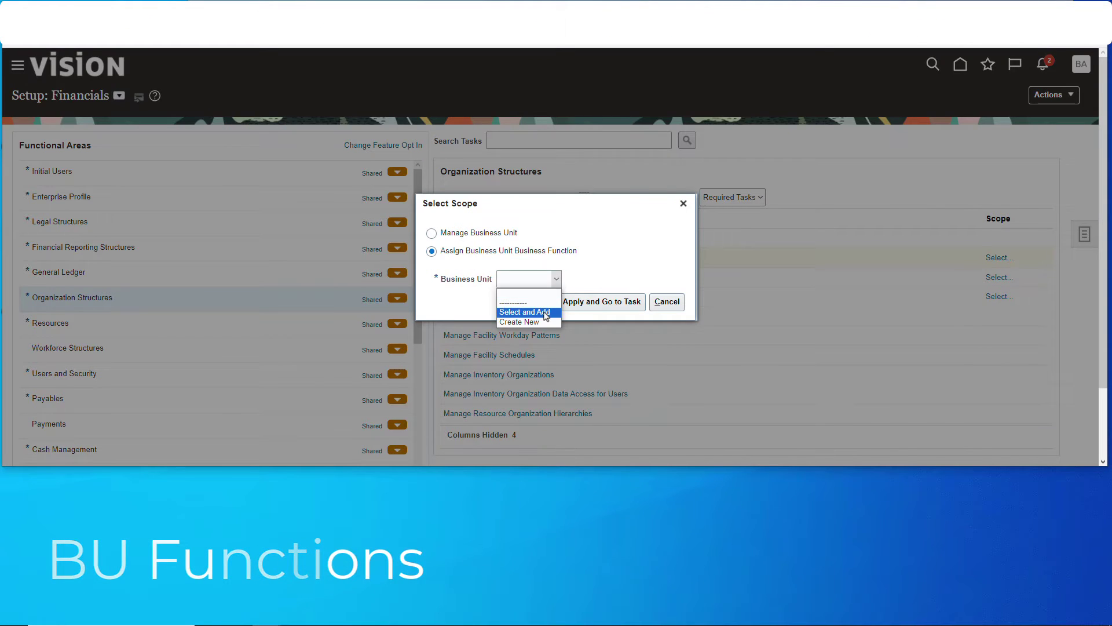
{"action": "left_click", "coordinate": [525, 307]}
{"action": "left_click", "coordinate": [606, 303]}
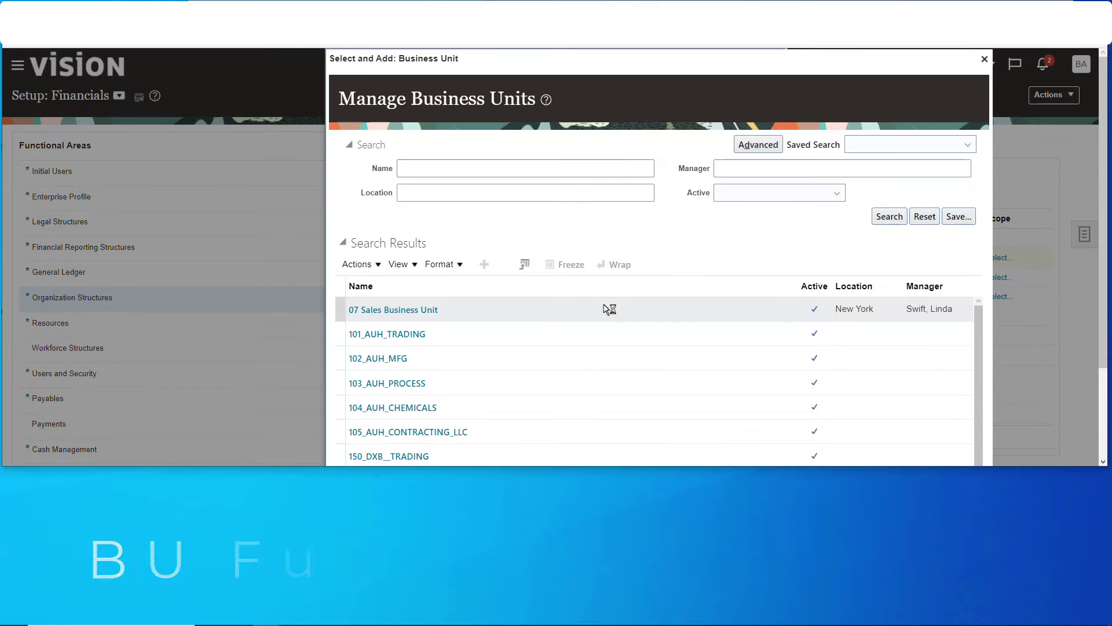
- Search for 'Asup' and choose ASuperCoBU1 as the scope
{"action": "left_click", "coordinate": [461, 171]}
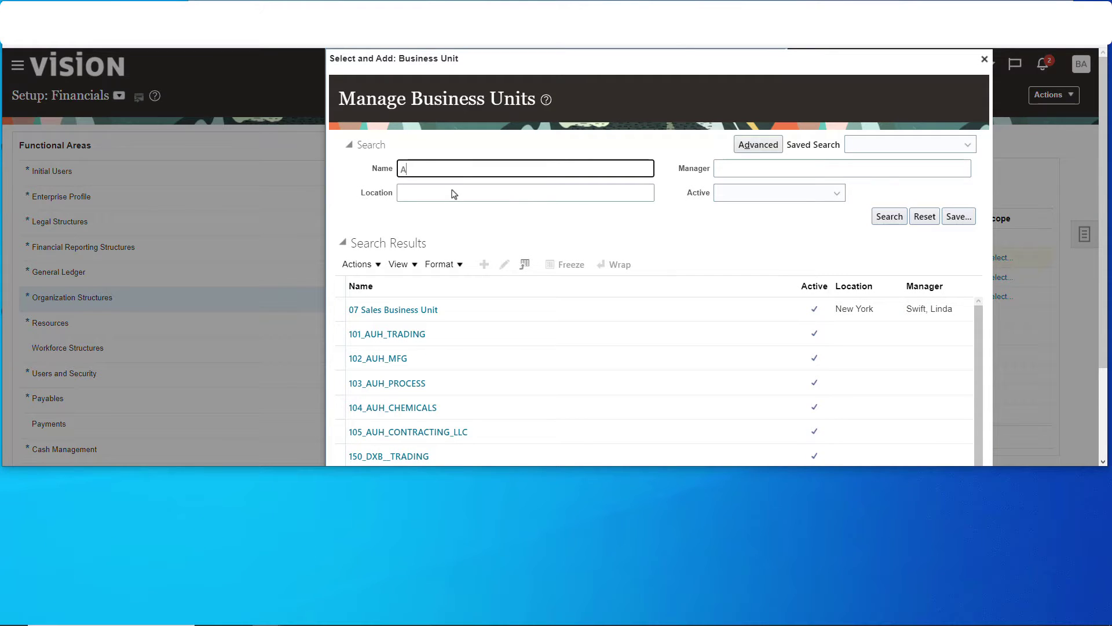
{"action": "left_click", "coordinate": [895, 218]}
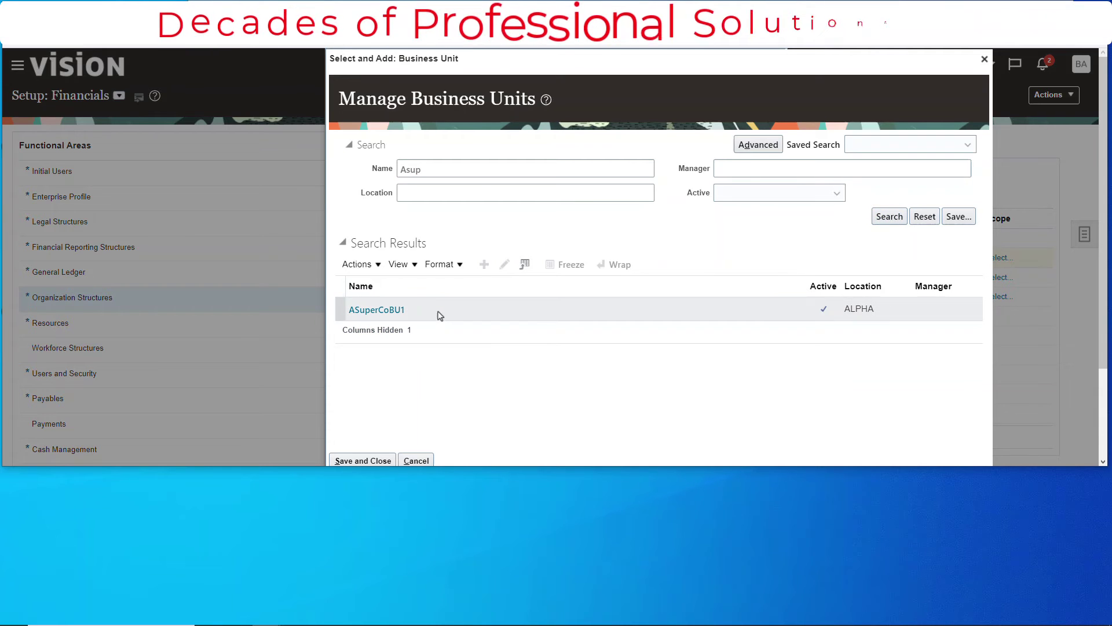
{"action": "scroll", "coordinate": [457, 386], "scroll_direction": "down", "scroll_amount": 2}
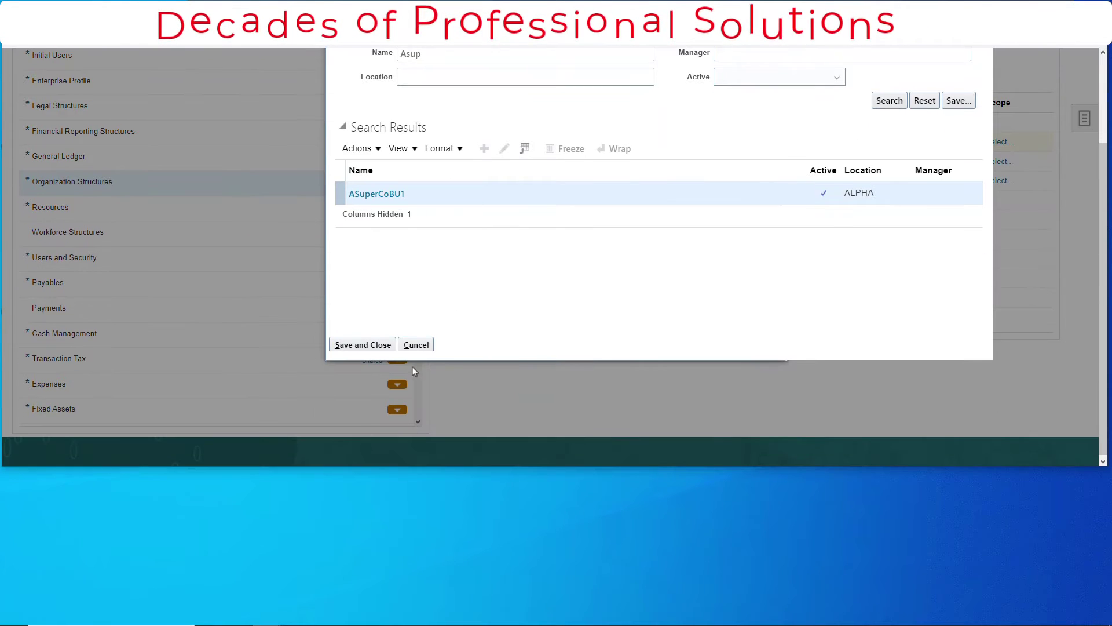
{"action": "left_click", "coordinate": [362, 344]}
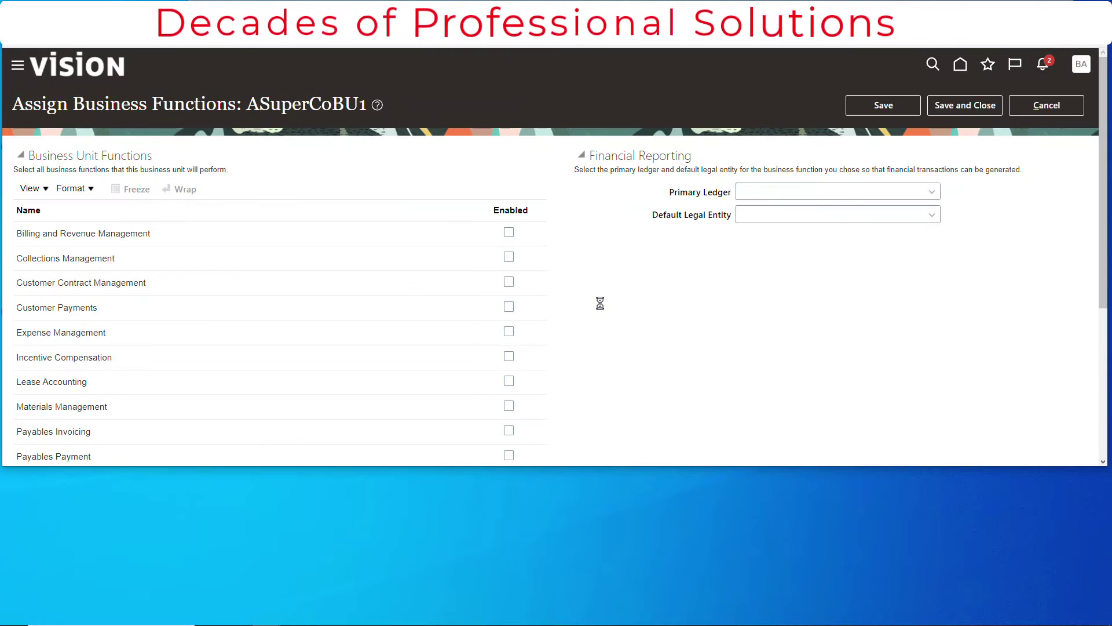
- Set the primary ledger to ASuperCp USD Pri via a search for 'as'
{"action": "scroll", "coordinate": [596, 286], "scroll_direction": "down", "scroll_amount": 1}
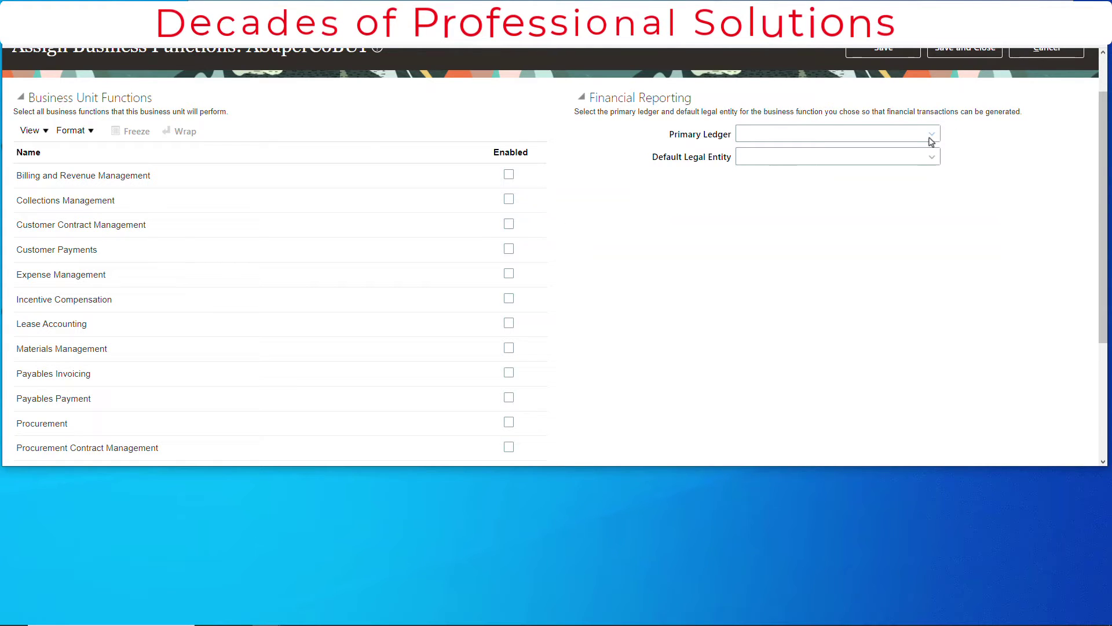
{"action": "scroll", "coordinate": [931, 139], "scroll_direction": "up", "scroll_amount": 1}
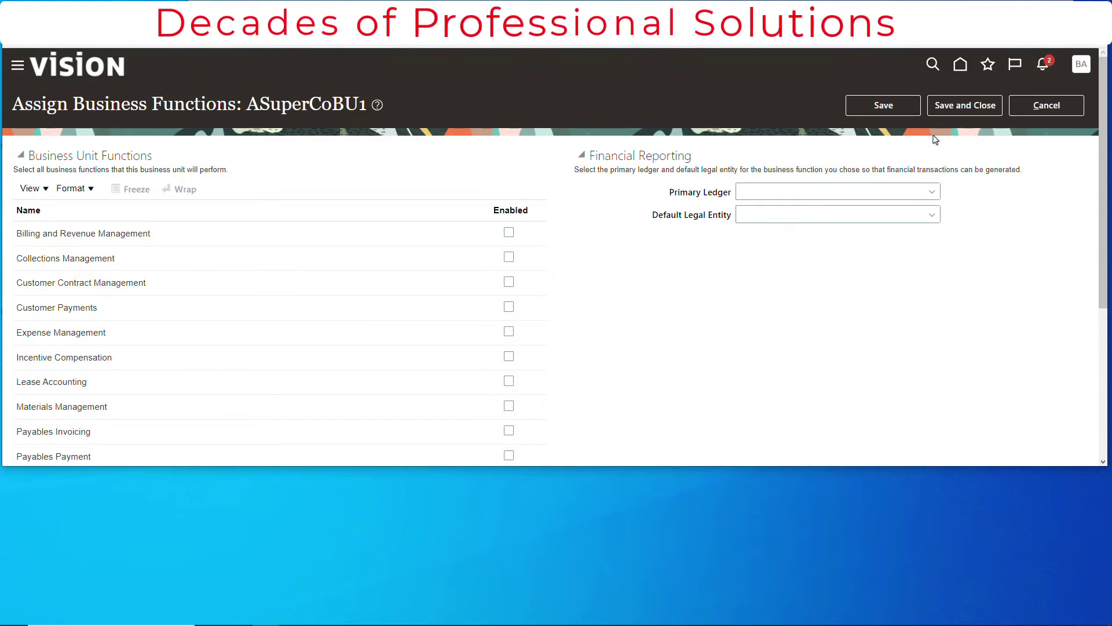
{"action": "left_click", "coordinate": [932, 191]}
{"action": "left_click", "coordinate": [815, 189]}
{"action": "type", "text": "as"}
{"action": "left_click", "coordinate": [757, 404]}
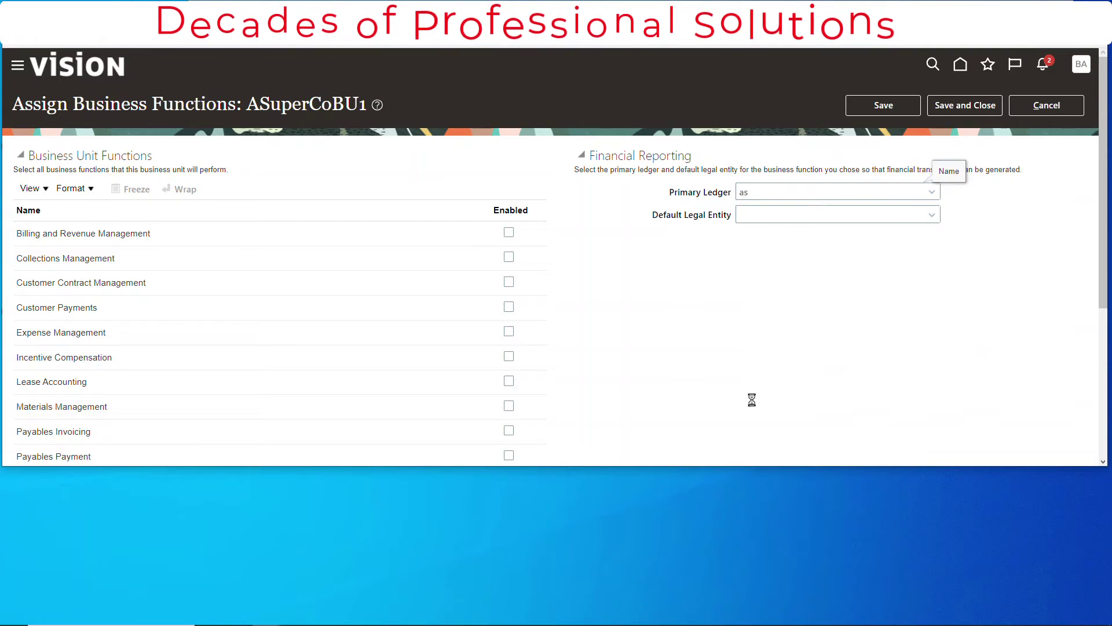
{"action": "left_click", "coordinate": [651, 278]}
{"action": "left_click", "coordinate": [504, 320]}
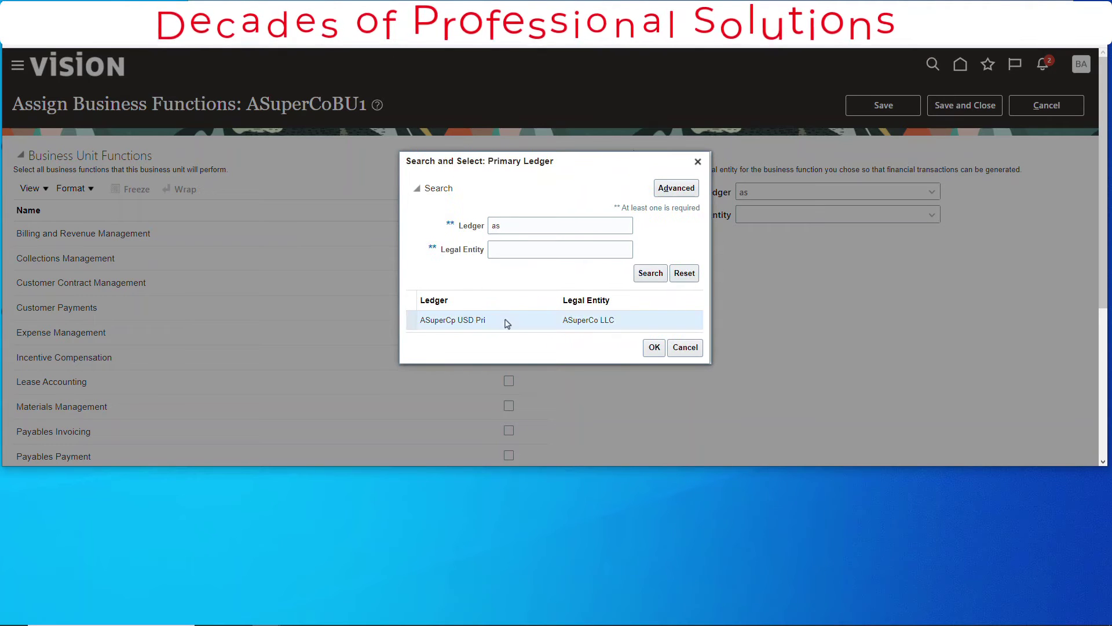
{"action": "left_click", "coordinate": [654, 347]}
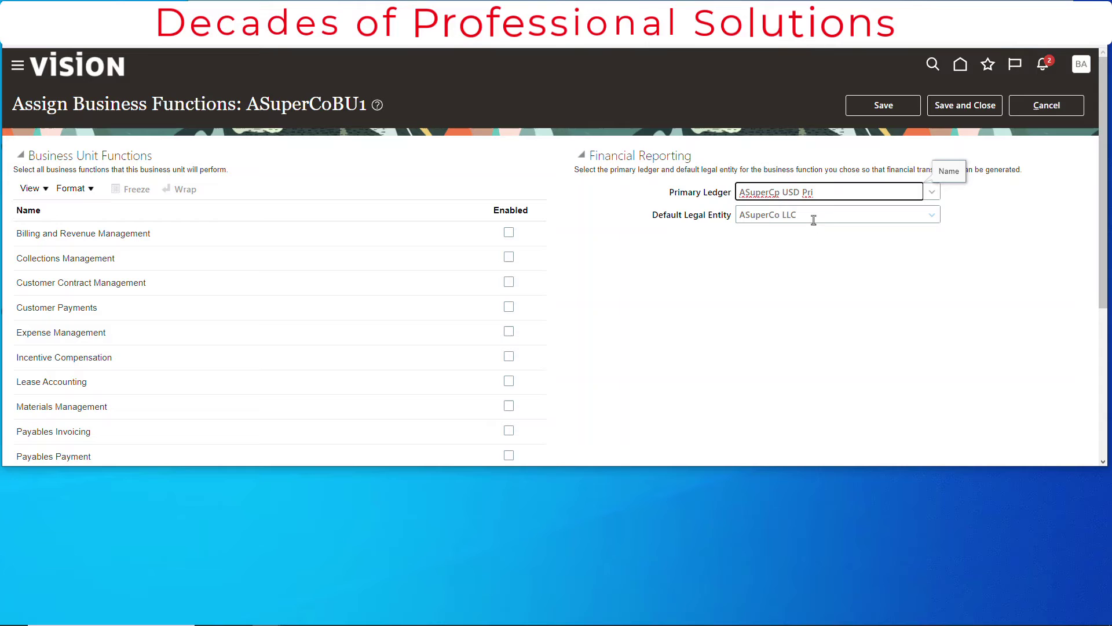
- Enable functions from Billing and Revenue Management through Payables Invoicing
{"action": "scroll", "coordinate": [588, 274], "scroll_direction": "down", "scroll_amount": 1}
{"action": "left_click", "coordinate": [508, 174]}
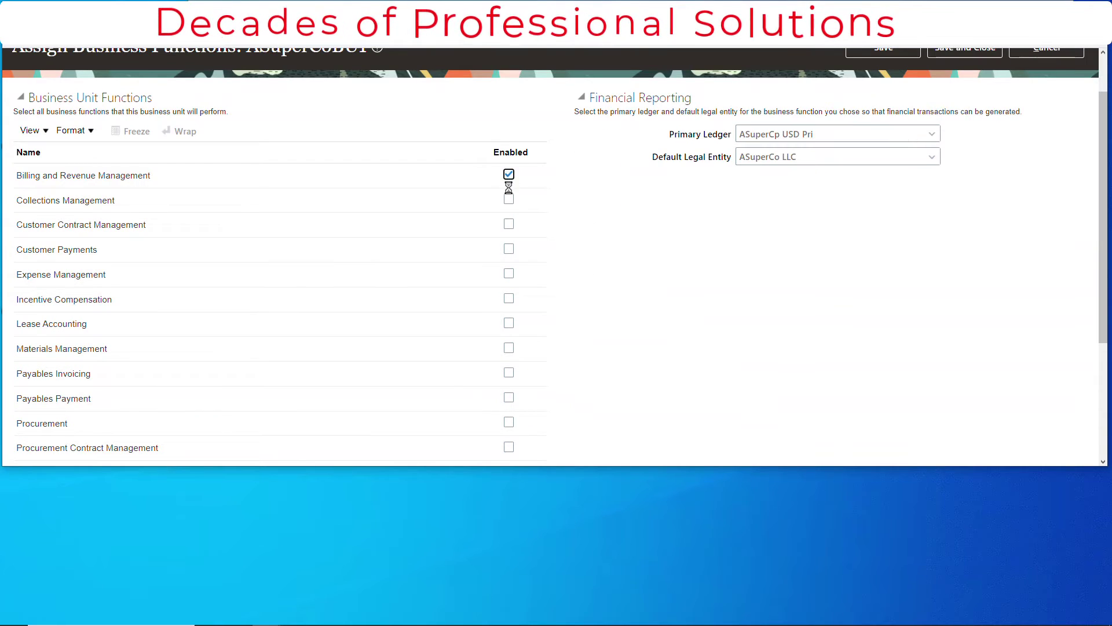
{"action": "left_click", "coordinate": [509, 199]}
{"action": "left_click", "coordinate": [509, 224]}
{"action": "left_click", "coordinate": [509, 249]}
{"action": "left_click", "coordinate": [509, 273]}
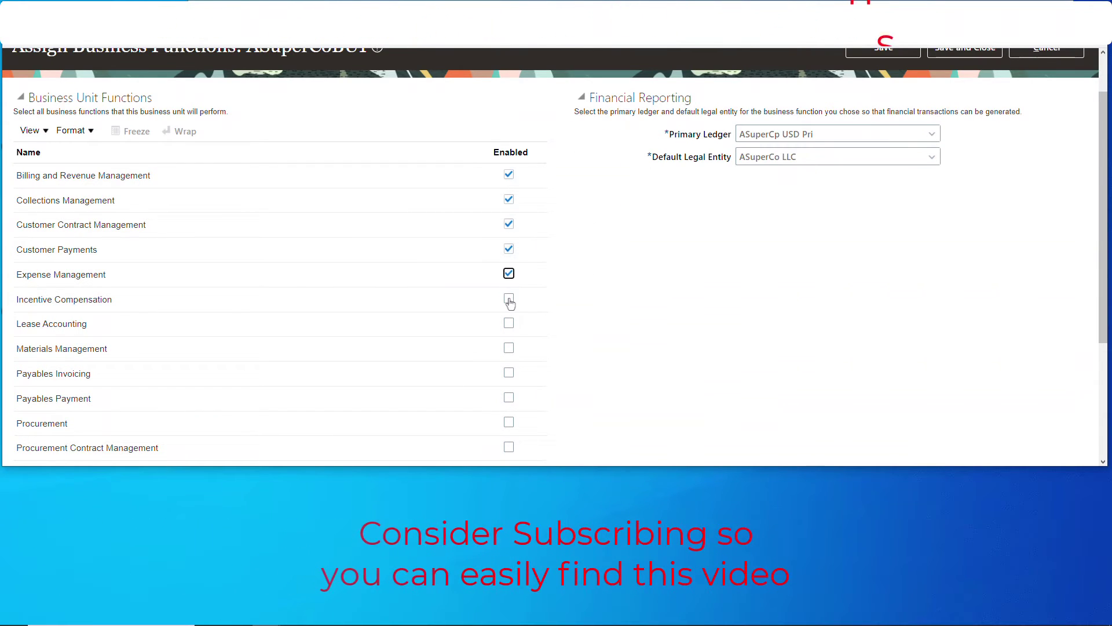
{"action": "left_click", "coordinate": [508, 297]}
{"action": "left_click", "coordinate": [509, 323]}
{"action": "left_click", "coordinate": [509, 348]}
{"action": "left_click", "coordinate": [508, 373]}
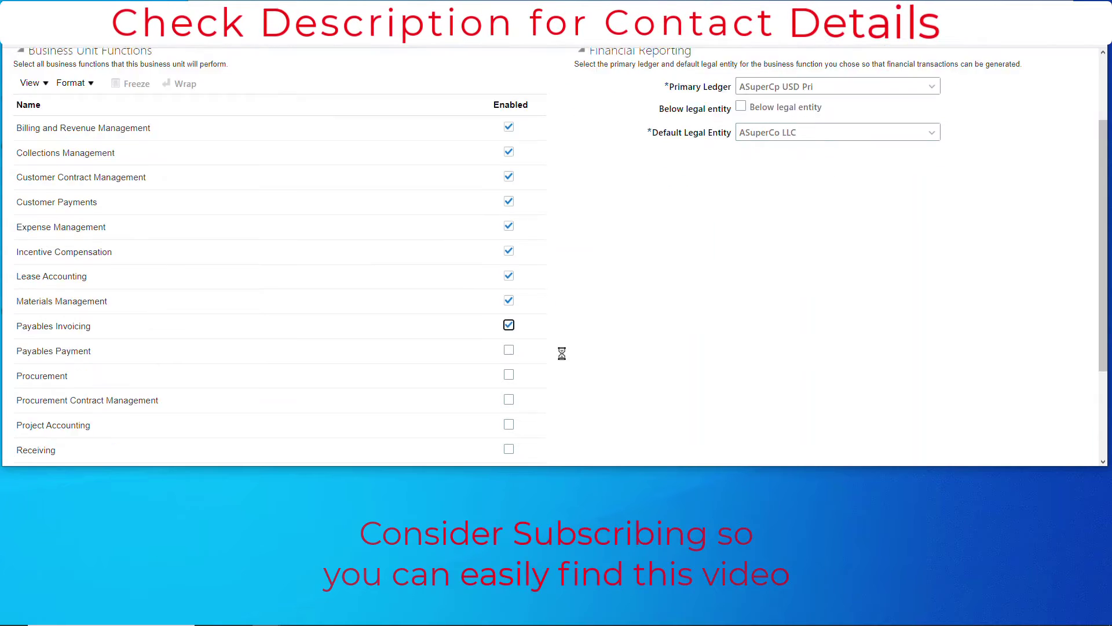
- Enable functions from Payables Payment through Service Request Management
{"action": "scroll", "coordinate": [561, 354], "scroll_direction": "down", "scroll_amount": 2}
{"action": "left_click", "coordinate": [509, 281]}
{"action": "left_click", "coordinate": [509, 305]}
{"action": "left_click", "coordinate": [509, 331]}
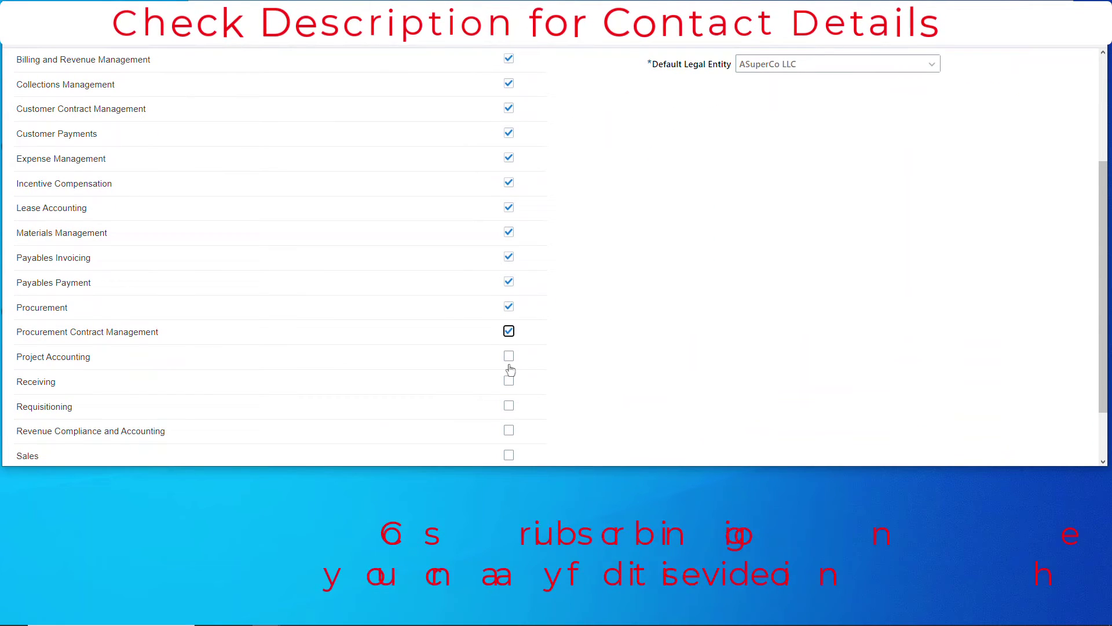
{"action": "left_click", "coordinate": [508, 356]}
{"action": "left_click", "coordinate": [508, 381]}
{"action": "left_click", "coordinate": [509, 405]}
{"action": "left_click", "coordinate": [509, 430]}
{"action": "scroll", "coordinate": [508, 432], "scroll_direction": "down", "scroll_amount": 1}
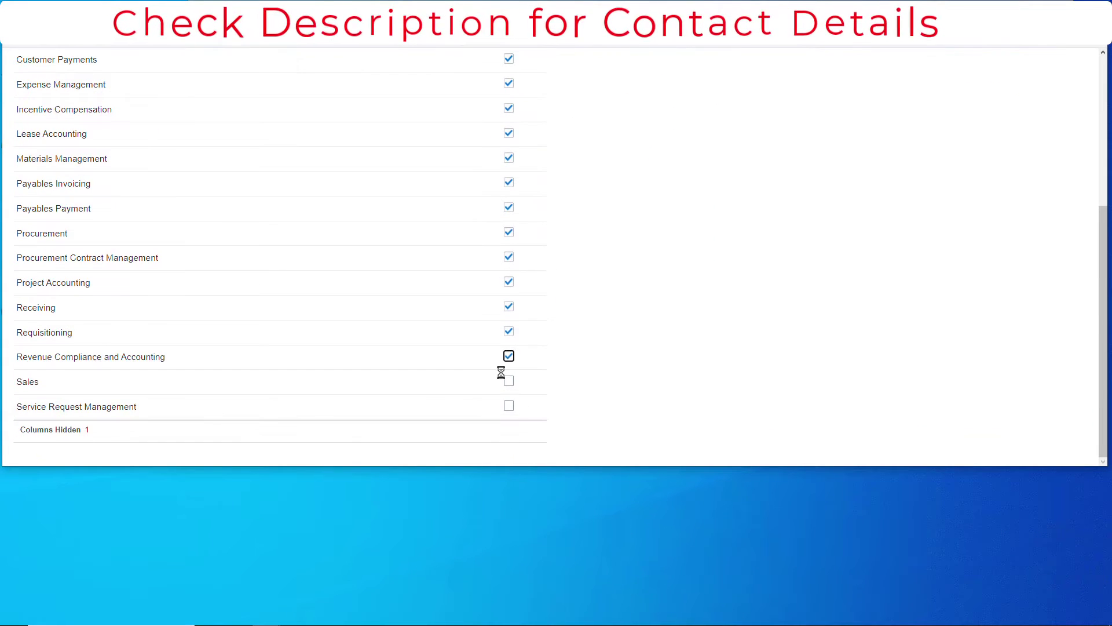
{"action": "left_click", "coordinate": [508, 380]}
{"action": "left_click", "coordinate": [508, 406]}
{"action": "scroll", "coordinate": [492, 301], "scroll_direction": "up", "scroll_amount": 4}
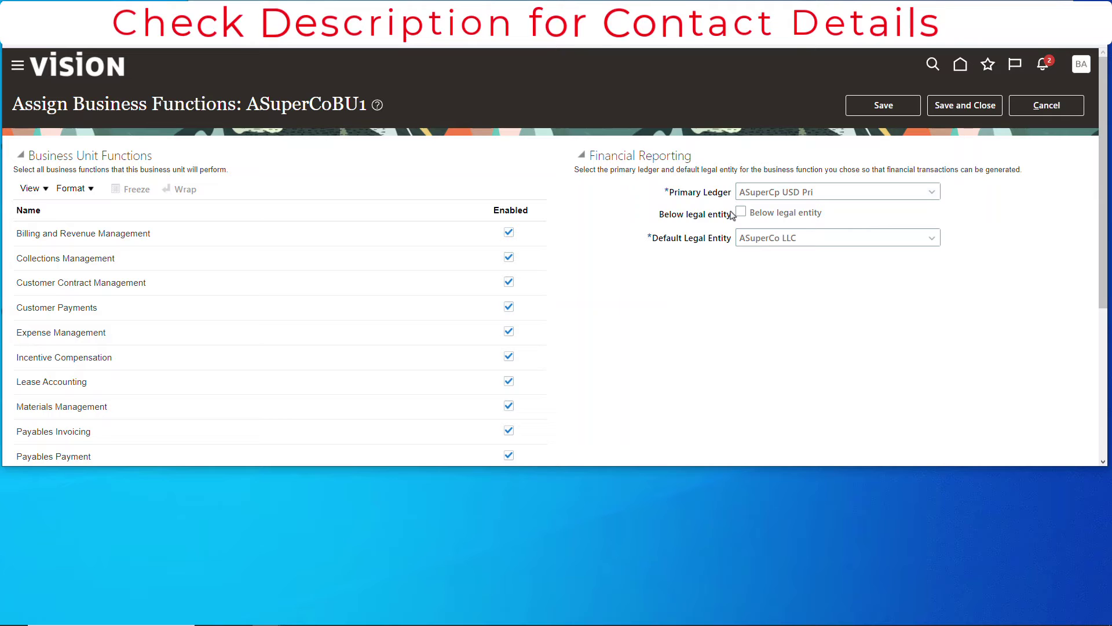
- Mark ASuperCoBU1 below legal entity, save and close the assignments, and accept the warning
{"action": "left_click", "coordinate": [740, 213]}
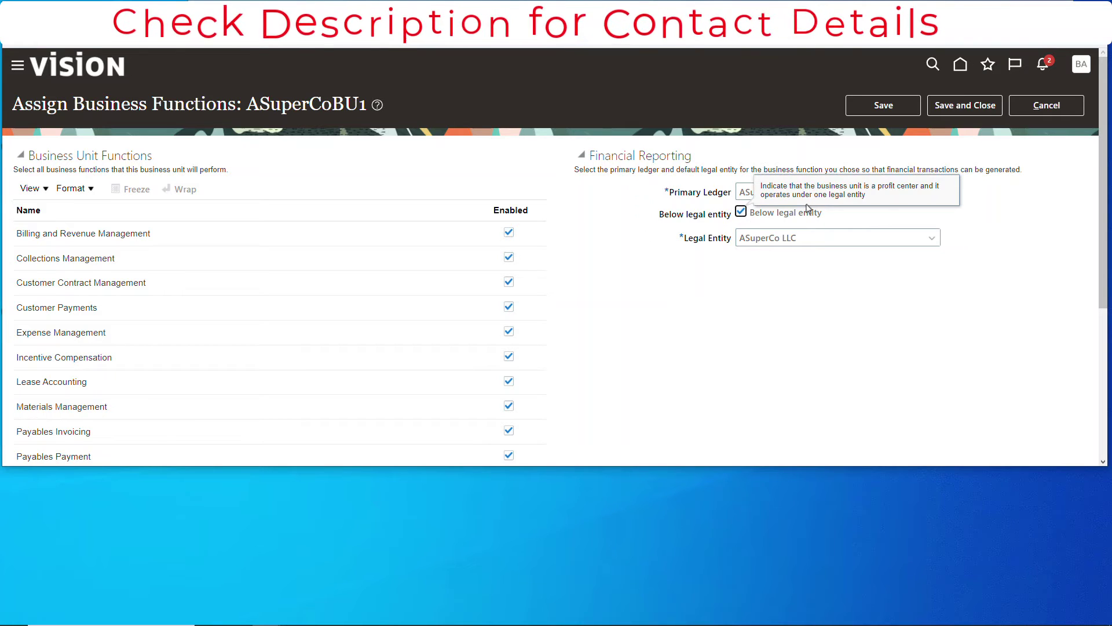
{"action": "left_click", "coordinate": [901, 107]}
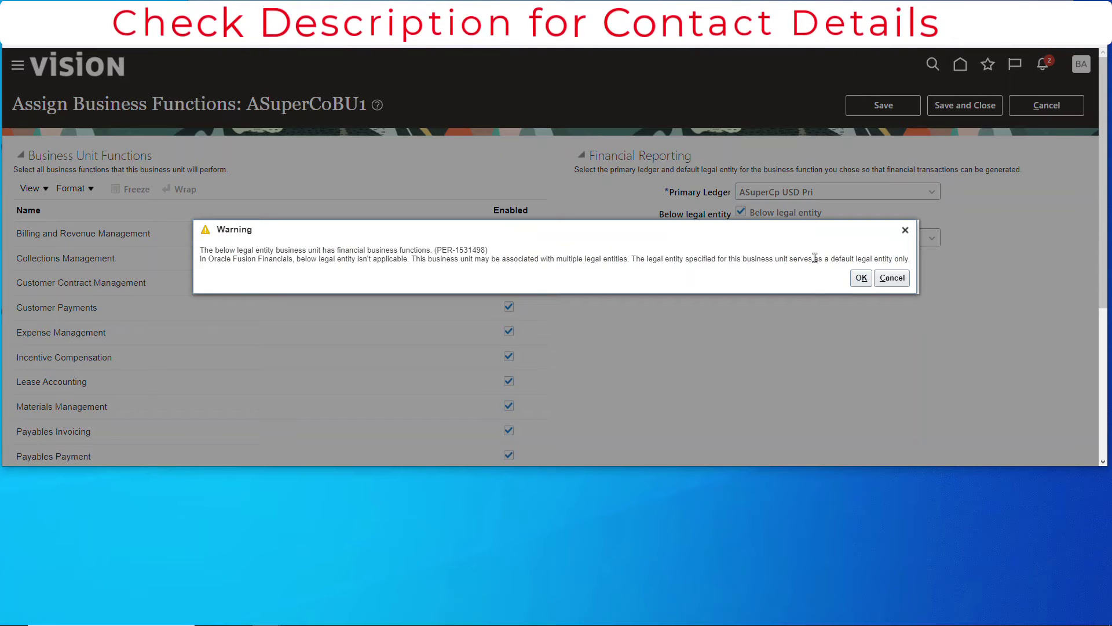
{"action": "left_click", "coordinate": [862, 278]}
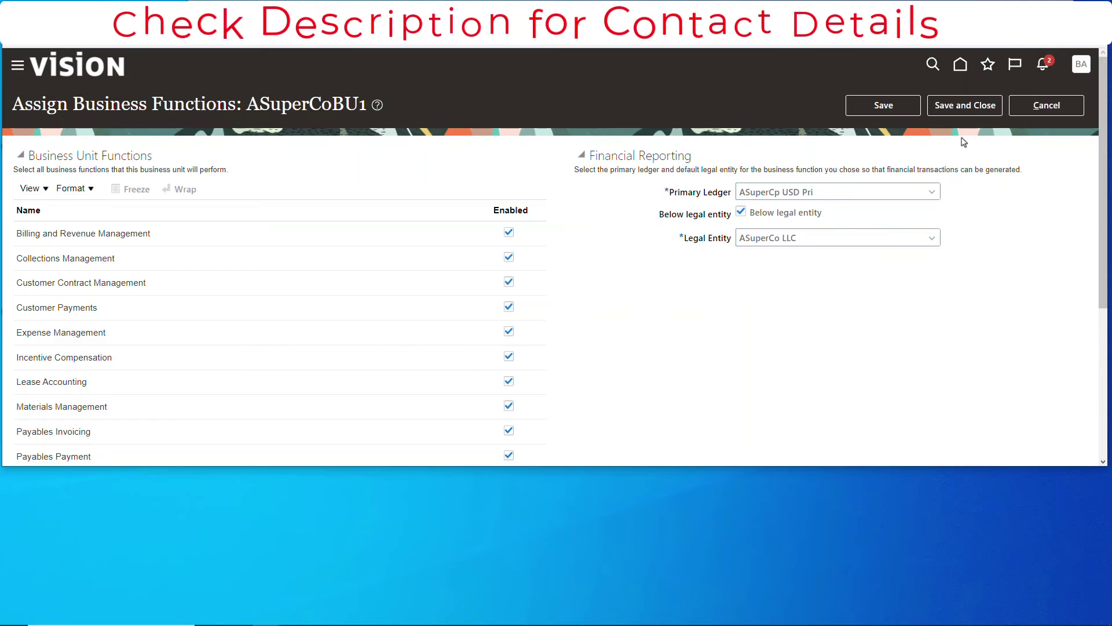
{"action": "left_click", "coordinate": [971, 111]}
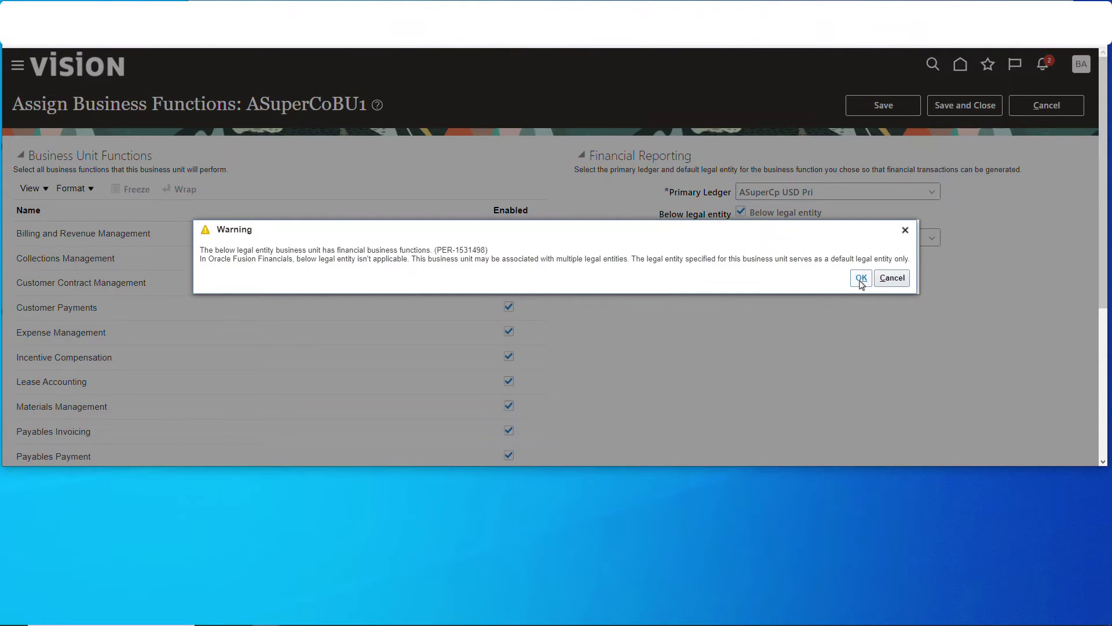
{"action": "left_click", "coordinate": [862, 277]}
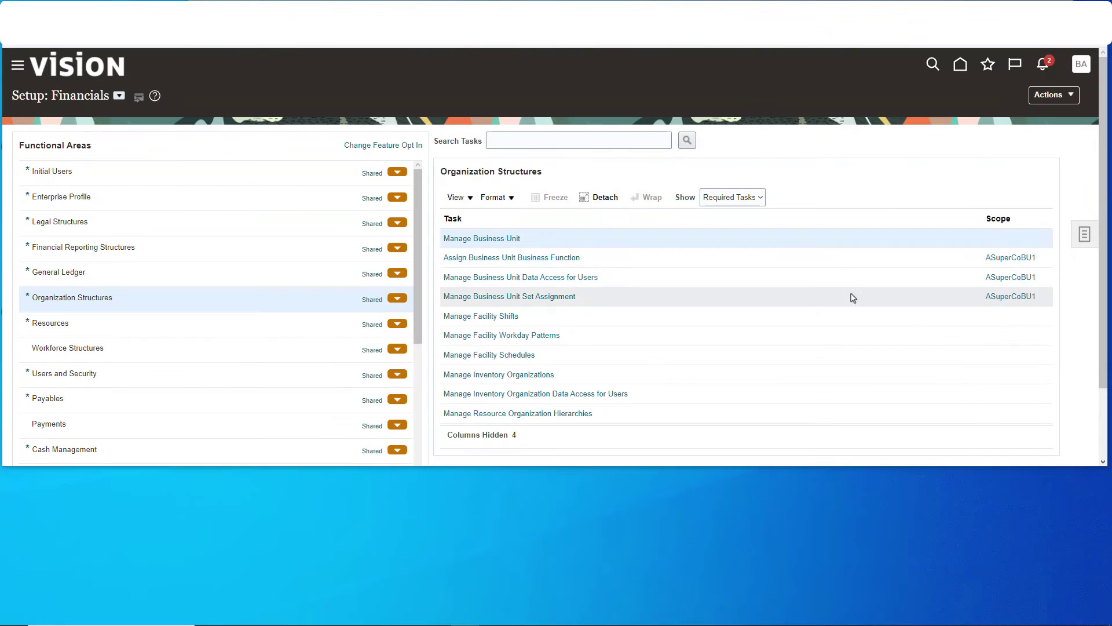
- Add a data access row giving the user a role with Business unit access to ASuperCoBU1
{"action": "left_click", "coordinate": [561, 278]}
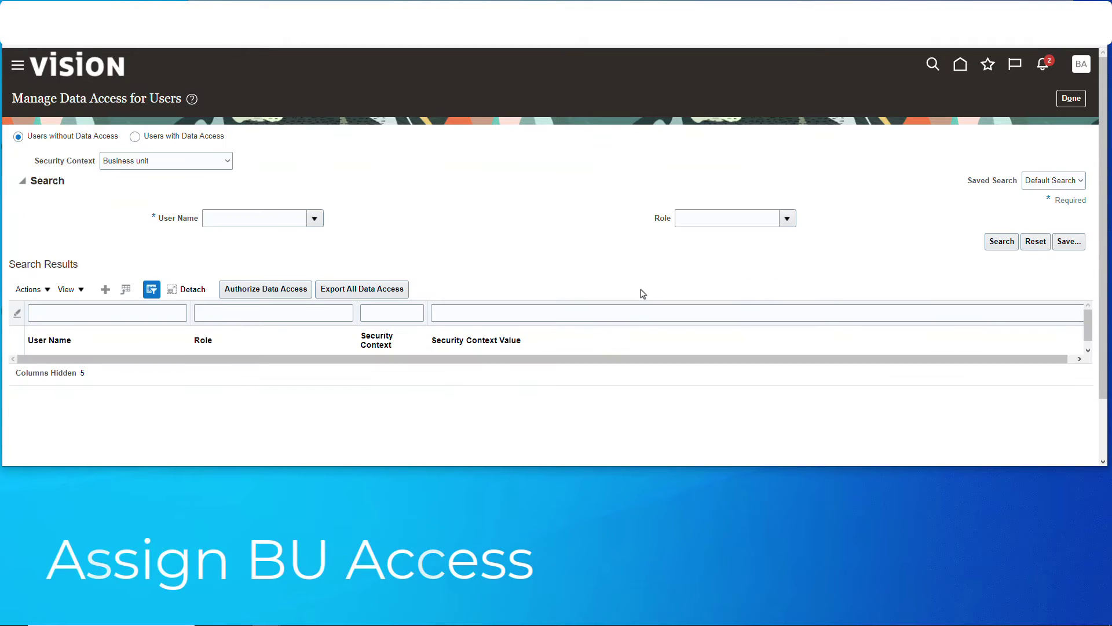
{"action": "left_click", "coordinate": [105, 289]}
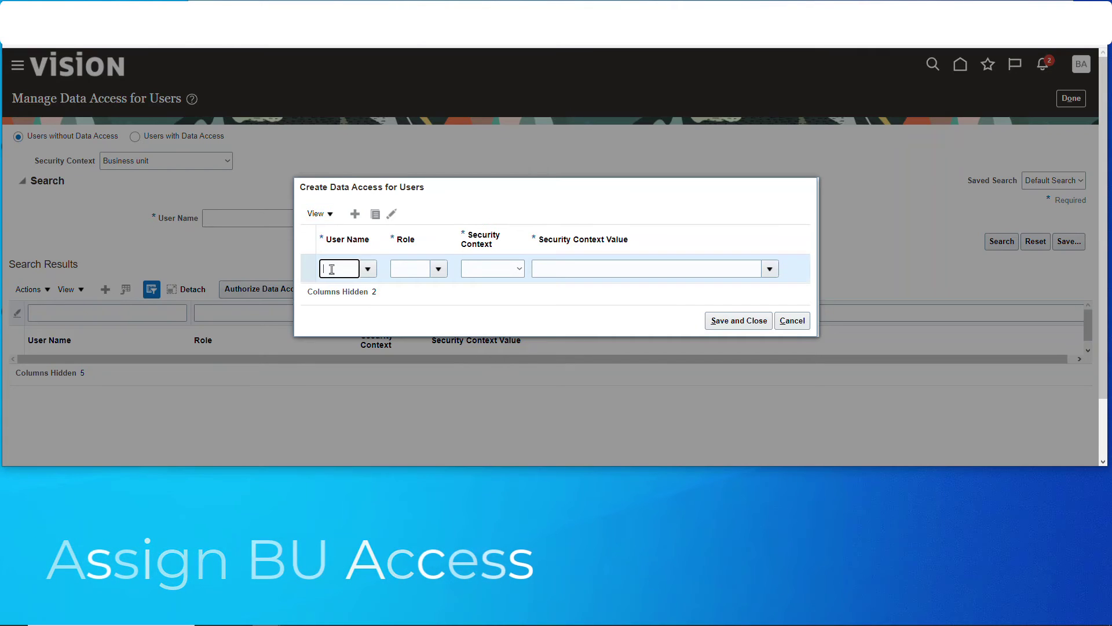
{"action": "type", "text": "bob.ad"}
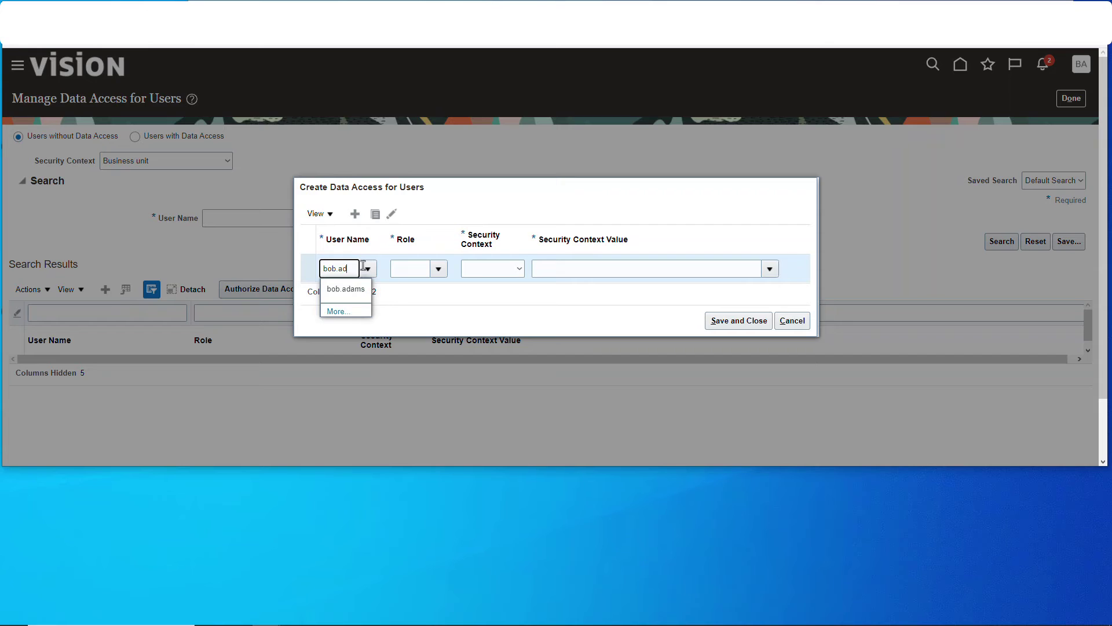
{"action": "left_click", "coordinate": [345, 288]}
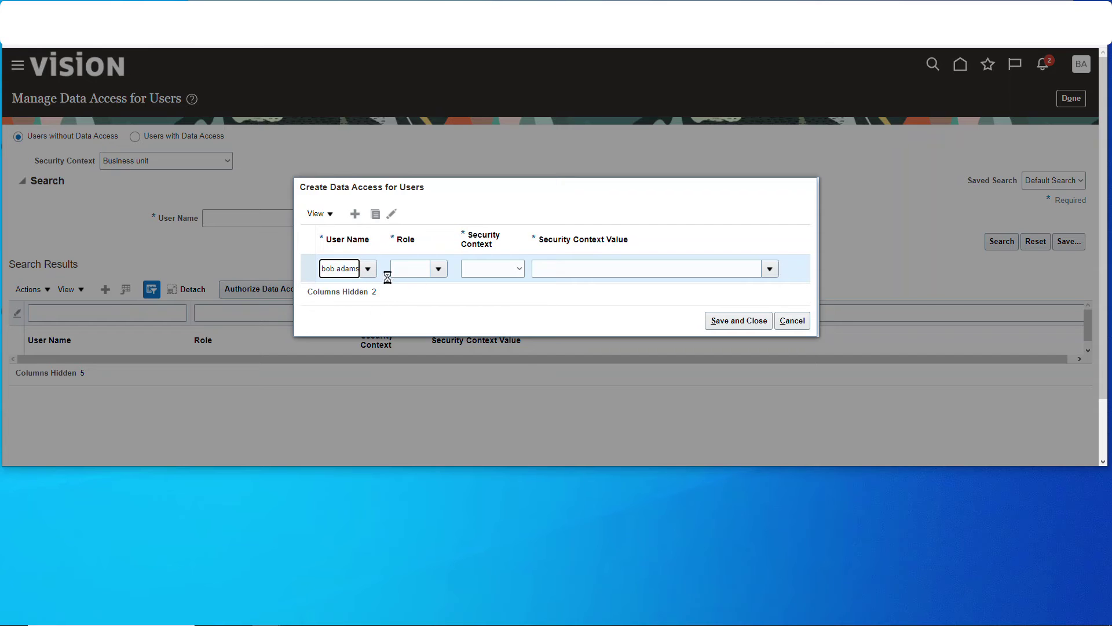
{"action": "left_click", "coordinate": [434, 268]}
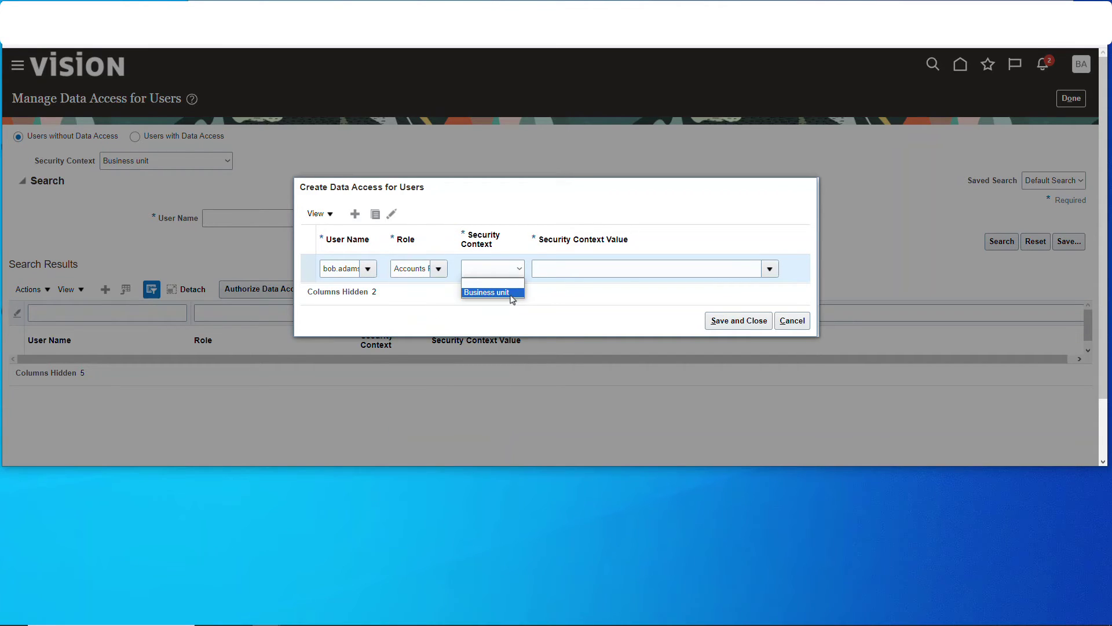
{"action": "left_click", "coordinate": [512, 292]}
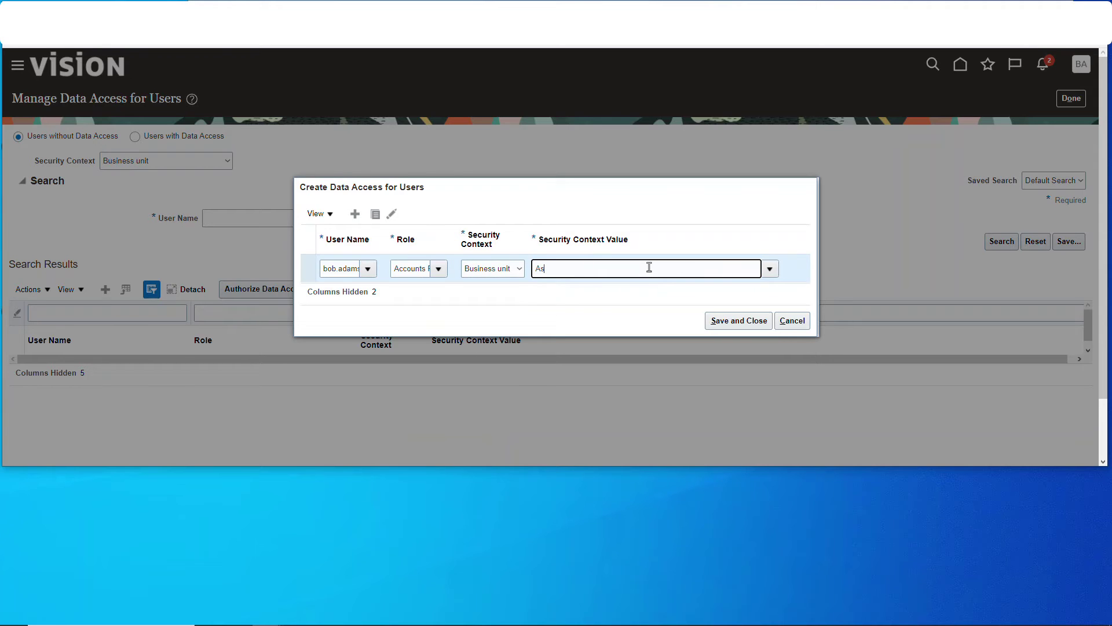
{"action": "left_click", "coordinate": [588, 292]}
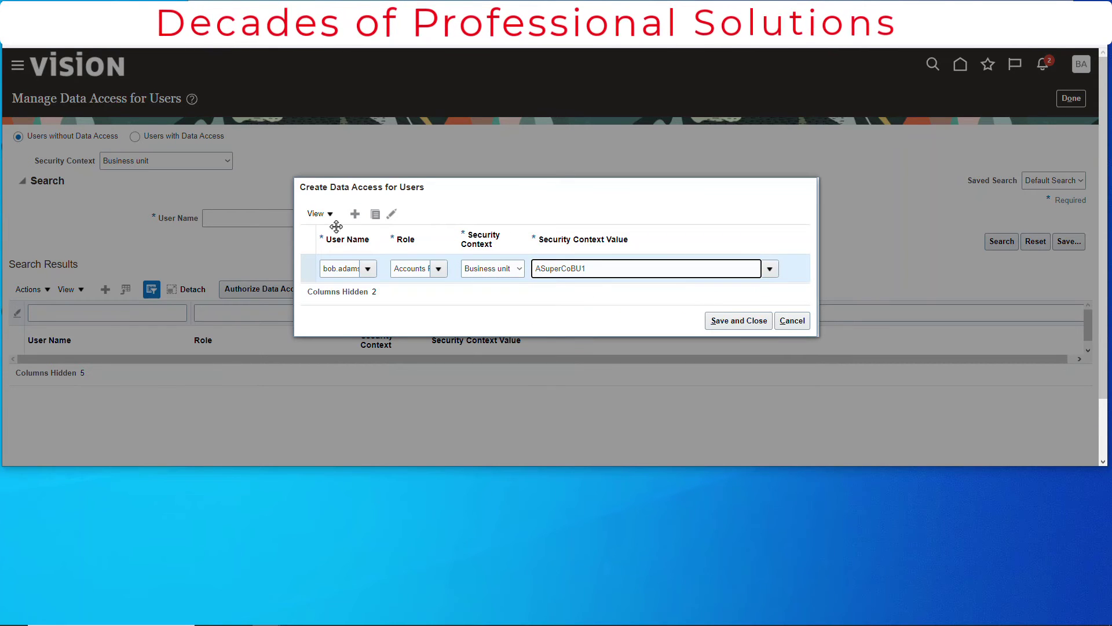
- Add a second row with Accounts Payable Manager role for ASuperCoBU1, save both, and finish
{"action": "left_click", "coordinate": [355, 213]}
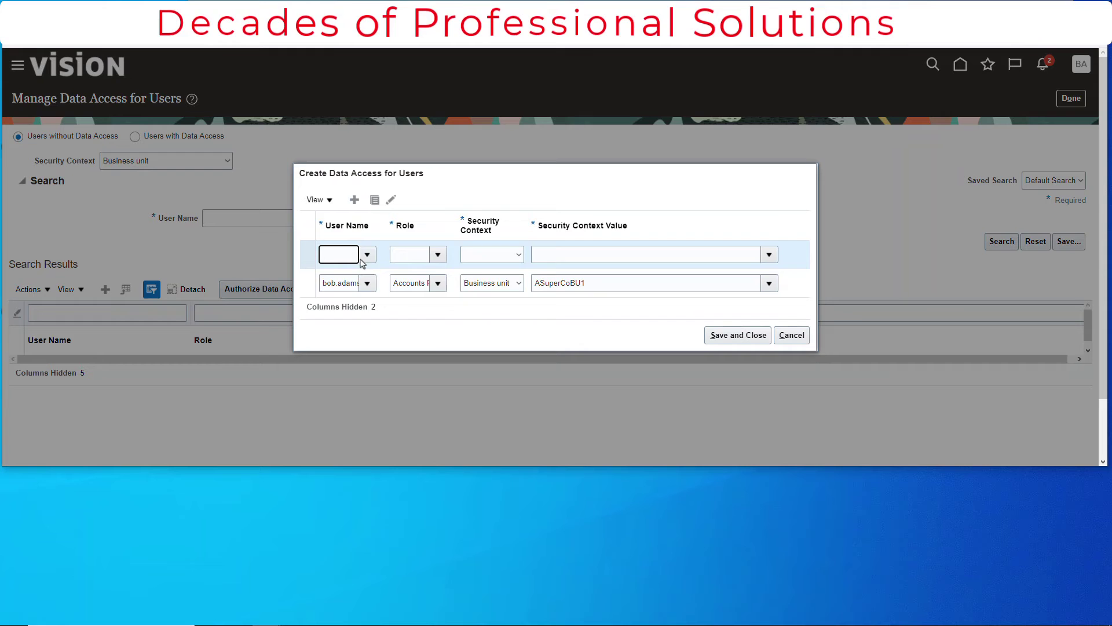
{"action": "left_click", "coordinate": [348, 293]}
{"action": "left_click", "coordinate": [438, 255]}
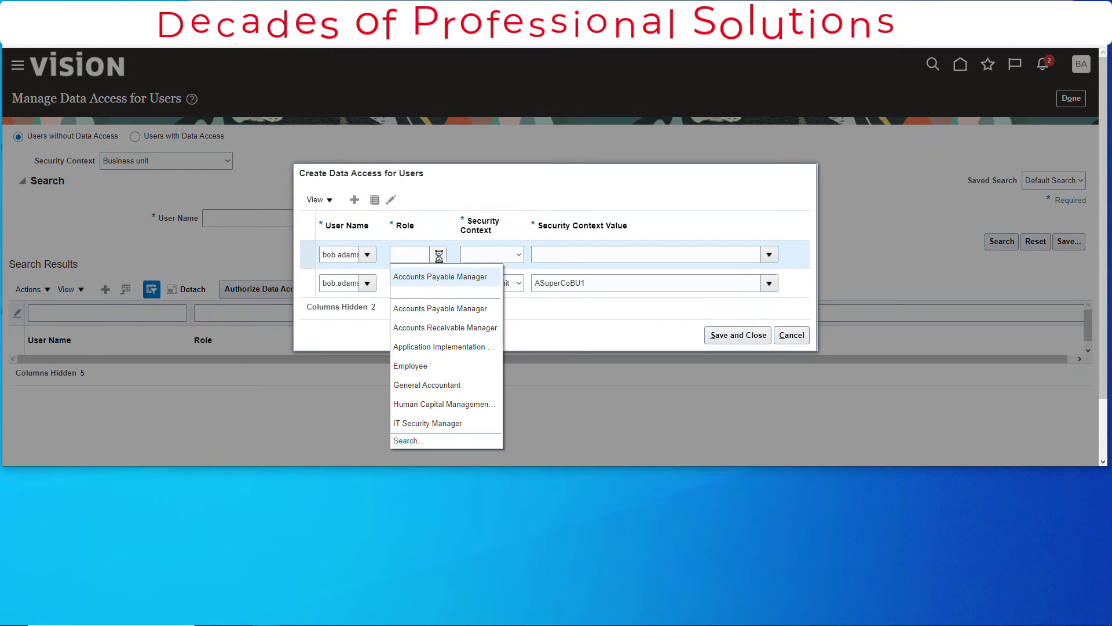
{"action": "left_click", "coordinate": [457, 307]}
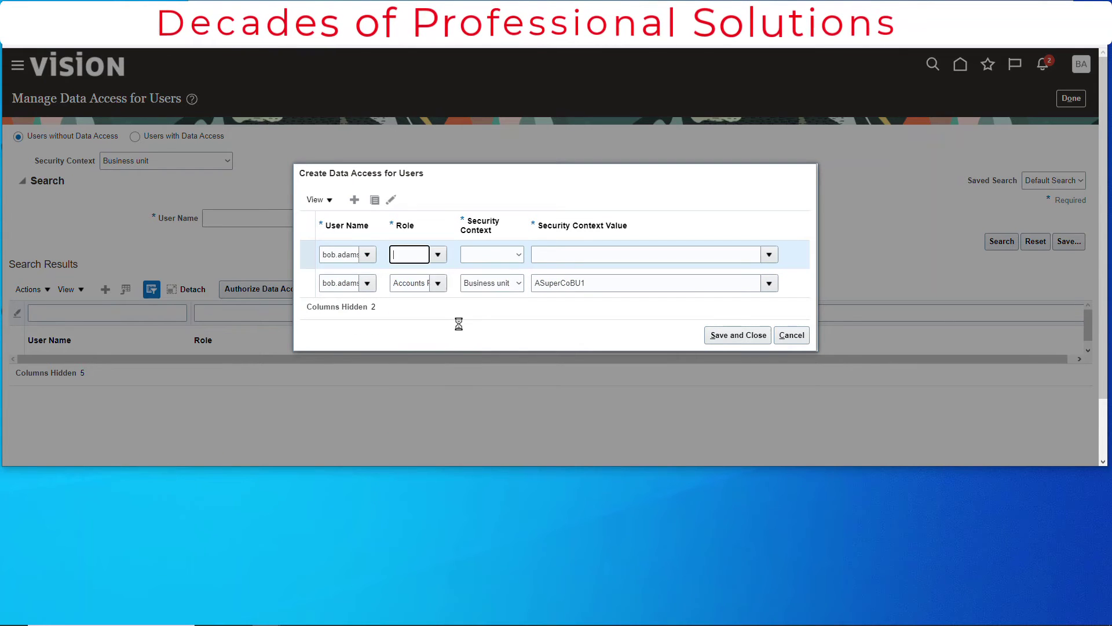
{"action": "left_click", "coordinate": [515, 255]}
{"action": "left_click", "coordinate": [487, 275]}
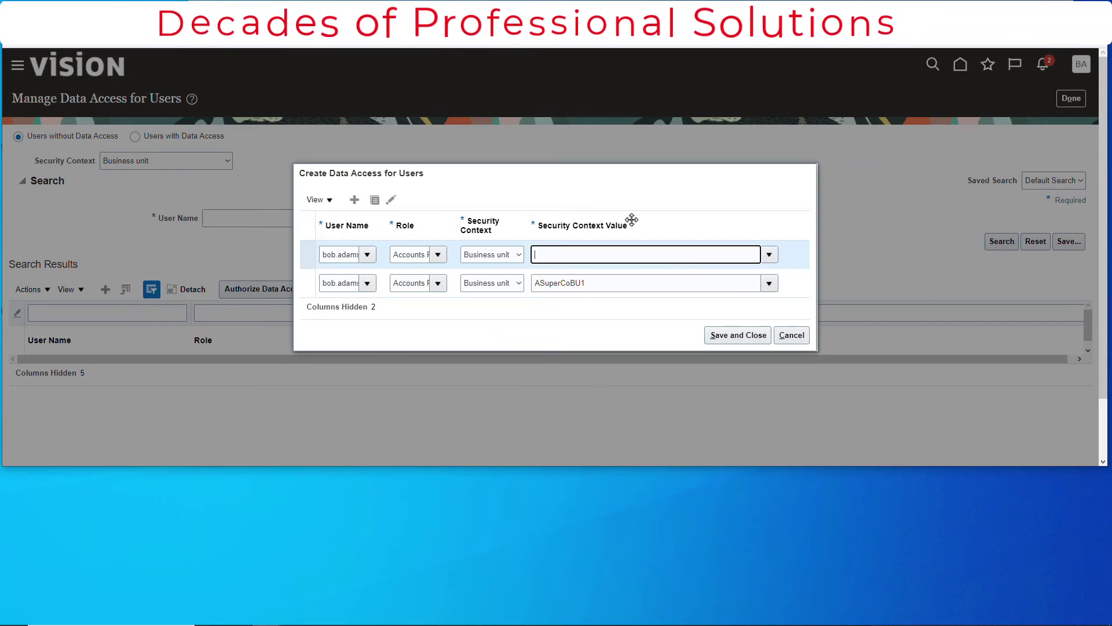
{"action": "left_click", "coordinate": [563, 274]}
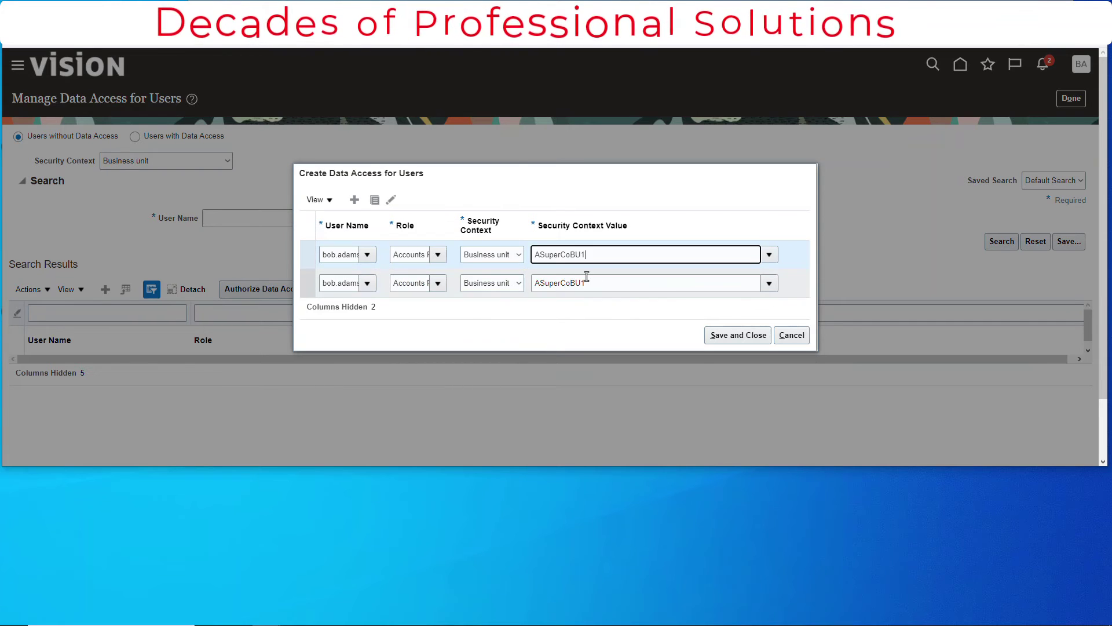
{"action": "left_click", "coordinate": [737, 334]}
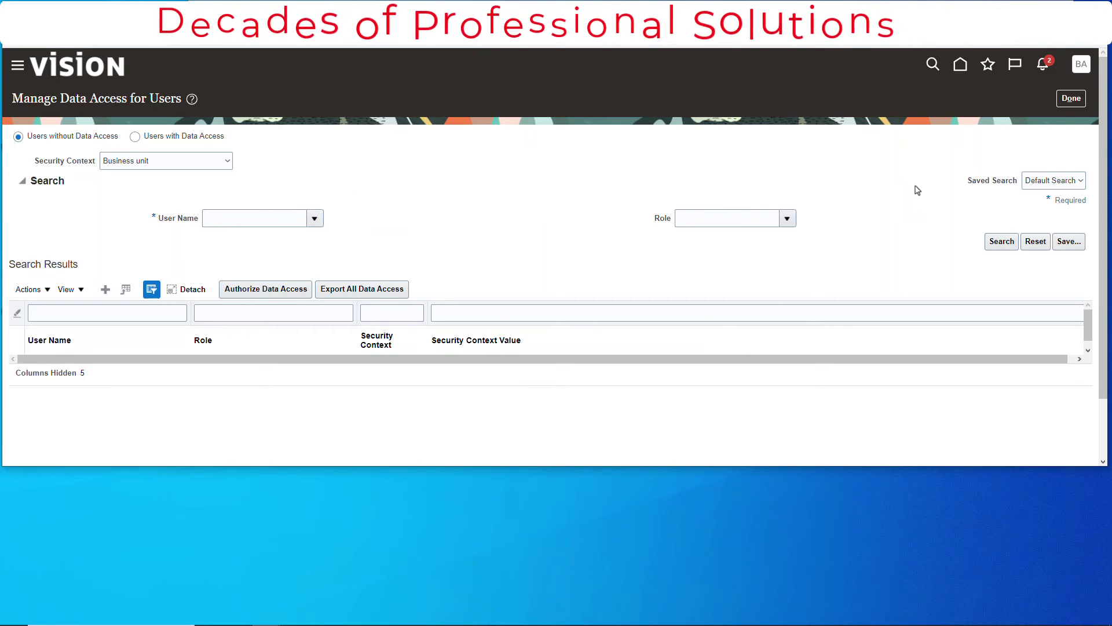
{"action": "left_click", "coordinate": [1071, 102]}
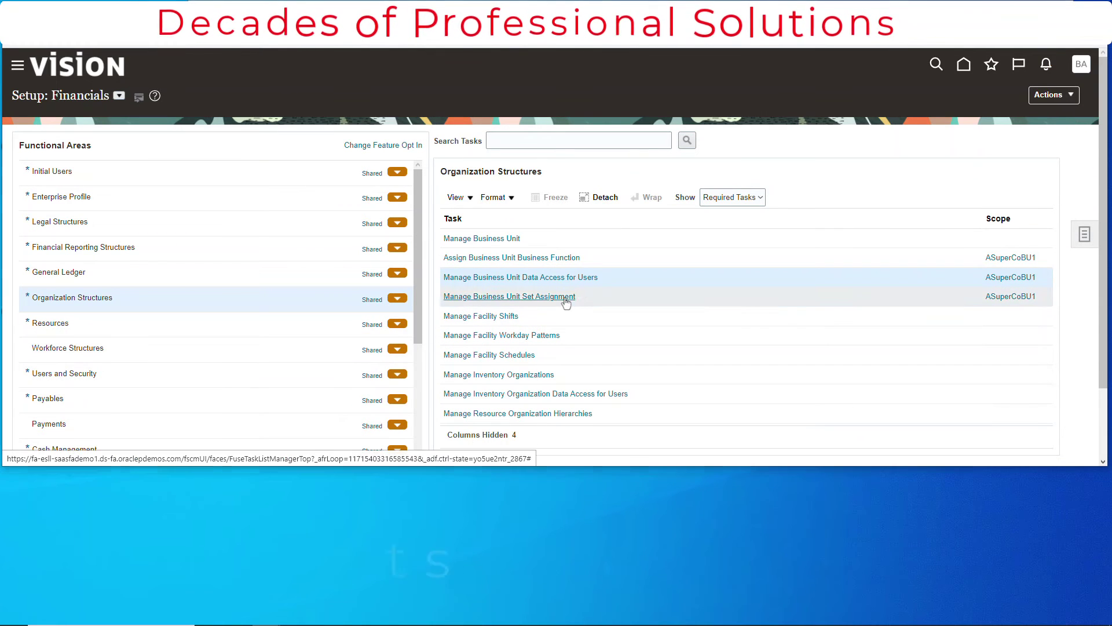
{"action": "left_click", "coordinate": [562, 297]}
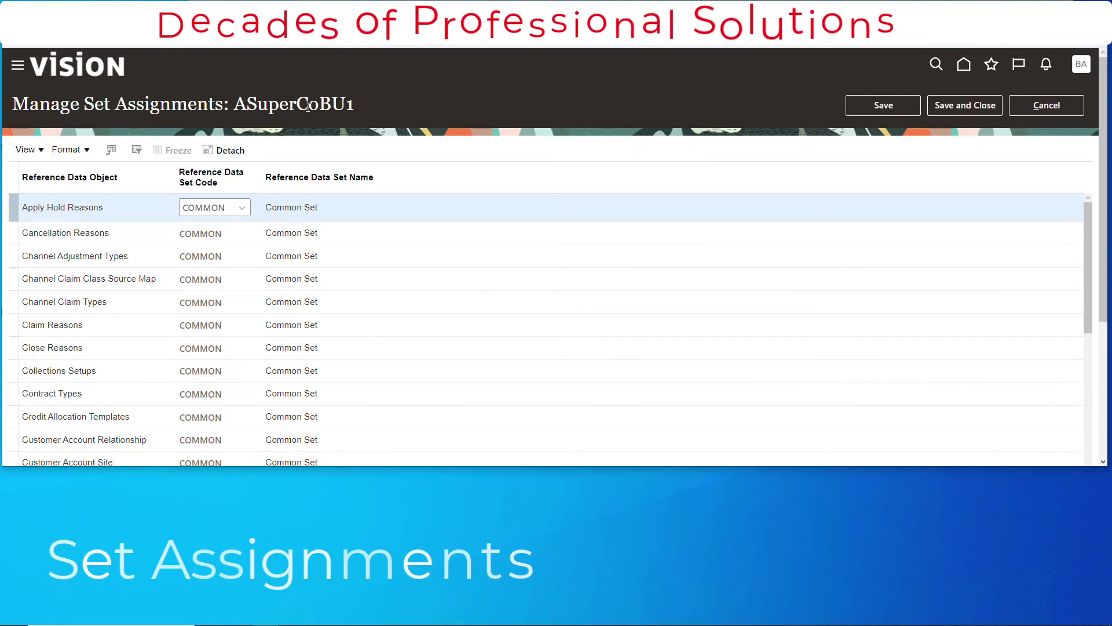
{"action": "scroll", "coordinate": [79, 191], "scroll_direction": "down", "scroll_amount": 3}
{"action": "scroll", "coordinate": [89, 231], "scroll_direction": "down", "scroll_amount": 10}
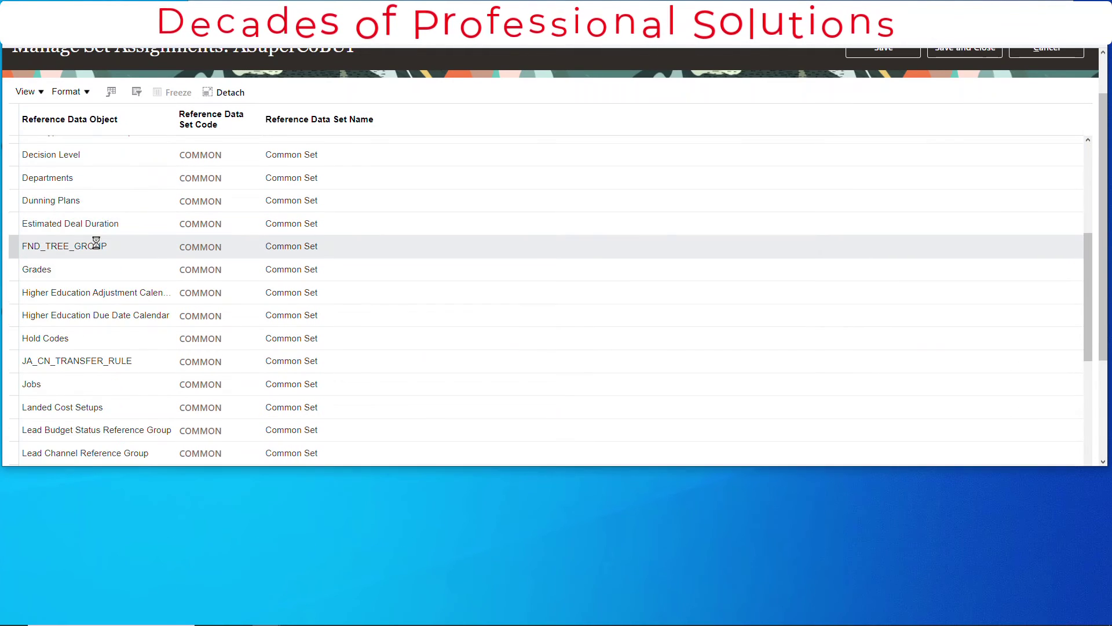
{"action": "scroll", "coordinate": [149, 269], "scroll_direction": "down", "scroll_amount": 10}
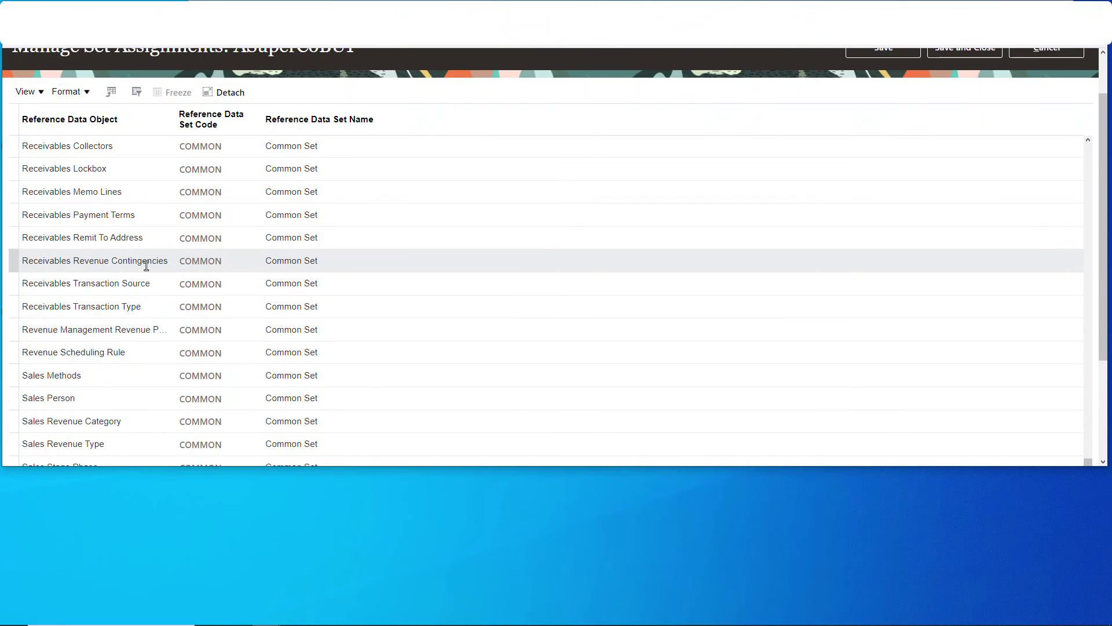
{"action": "scroll", "coordinate": [162, 290], "scroll_direction": "up", "scroll_amount": 20}
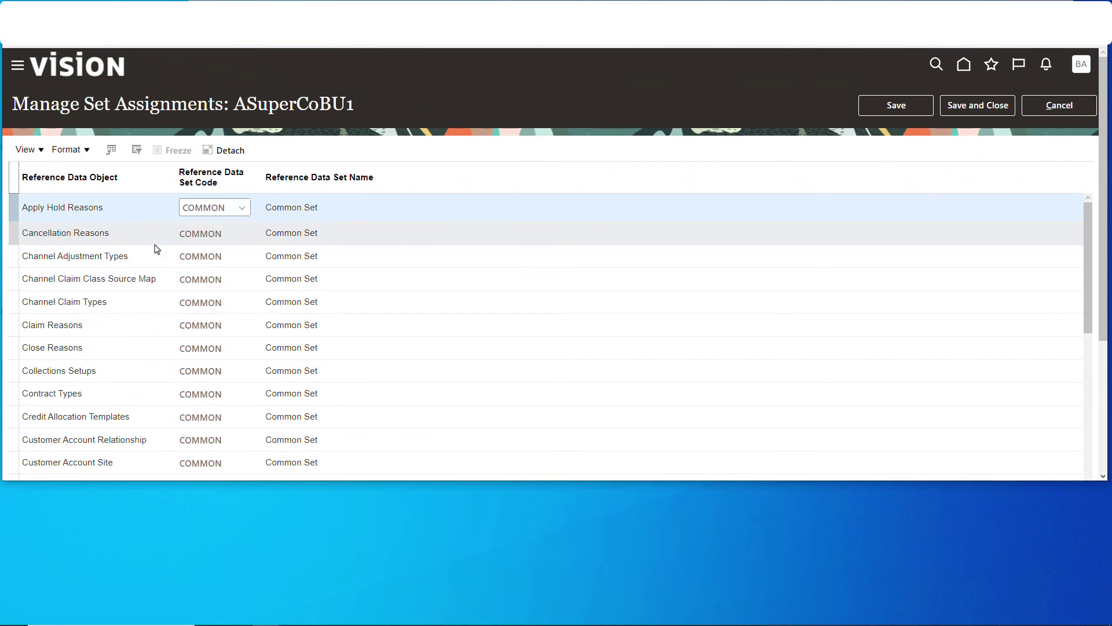
{"action": "left_click", "coordinate": [246, 209]}
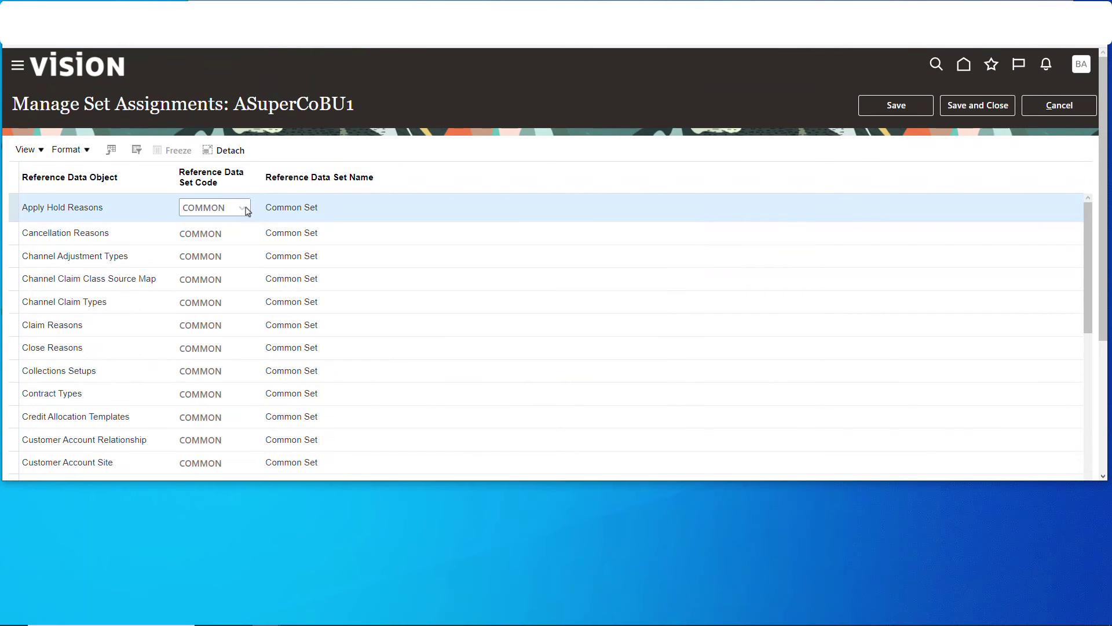
{"action": "left_click", "coordinate": [1032, 114]}
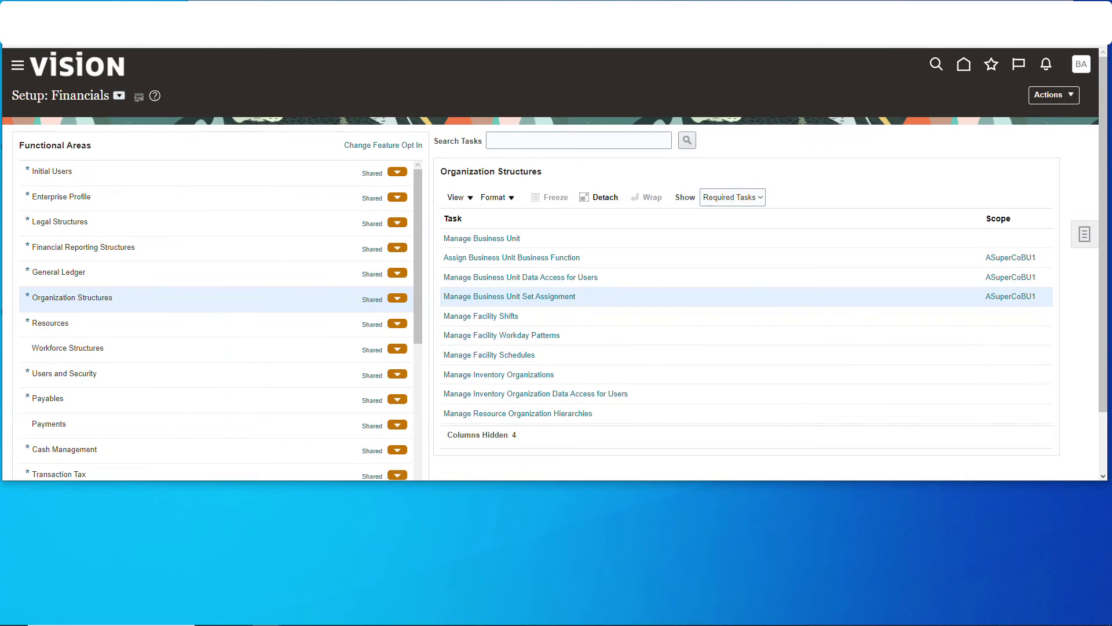
- Show all tasks and review ASuperCoBU1's service provider relationships, all pointing to itself
{"action": "left_click", "coordinate": [760, 197]}
{"action": "left_click", "coordinate": [746, 212]}
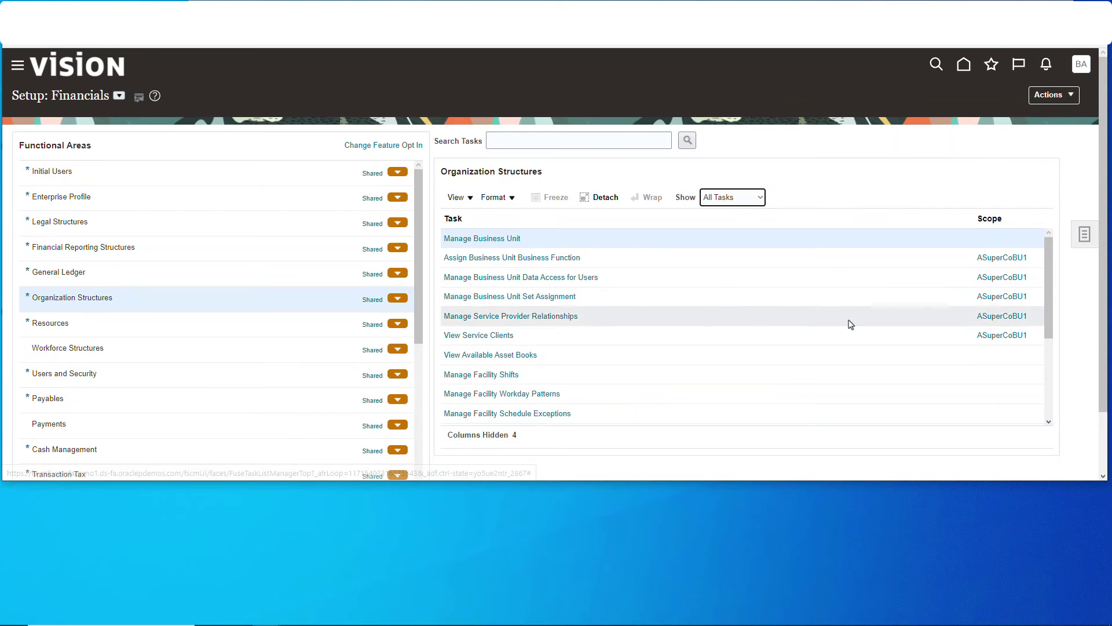
{"action": "left_click", "coordinate": [549, 317]}
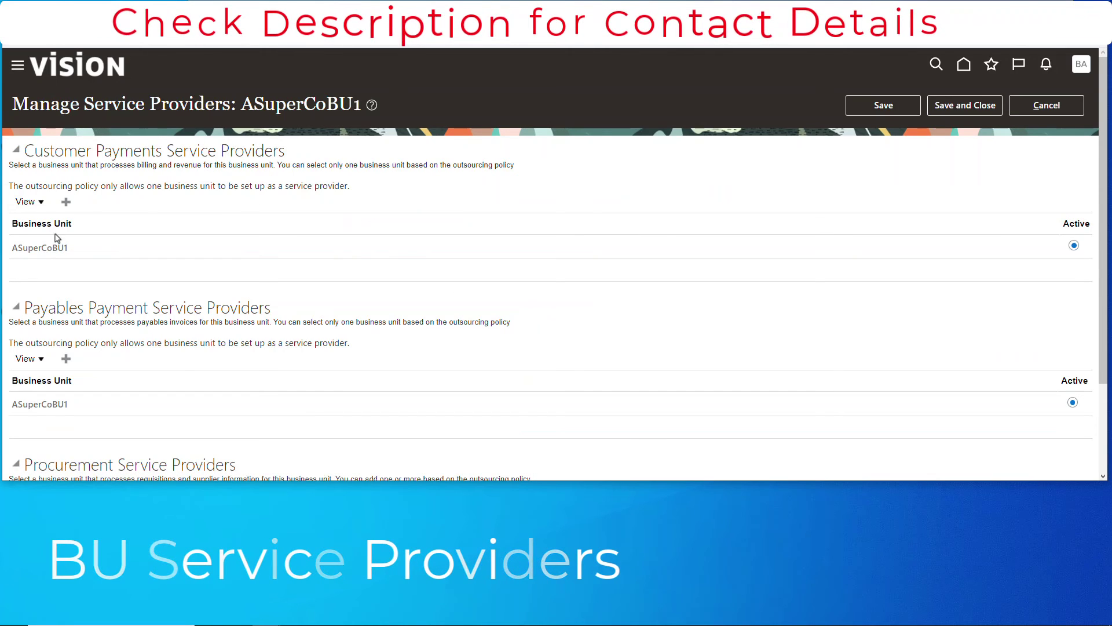
{"action": "scroll", "coordinate": [71, 228], "scroll_direction": "down", "scroll_amount": 2}
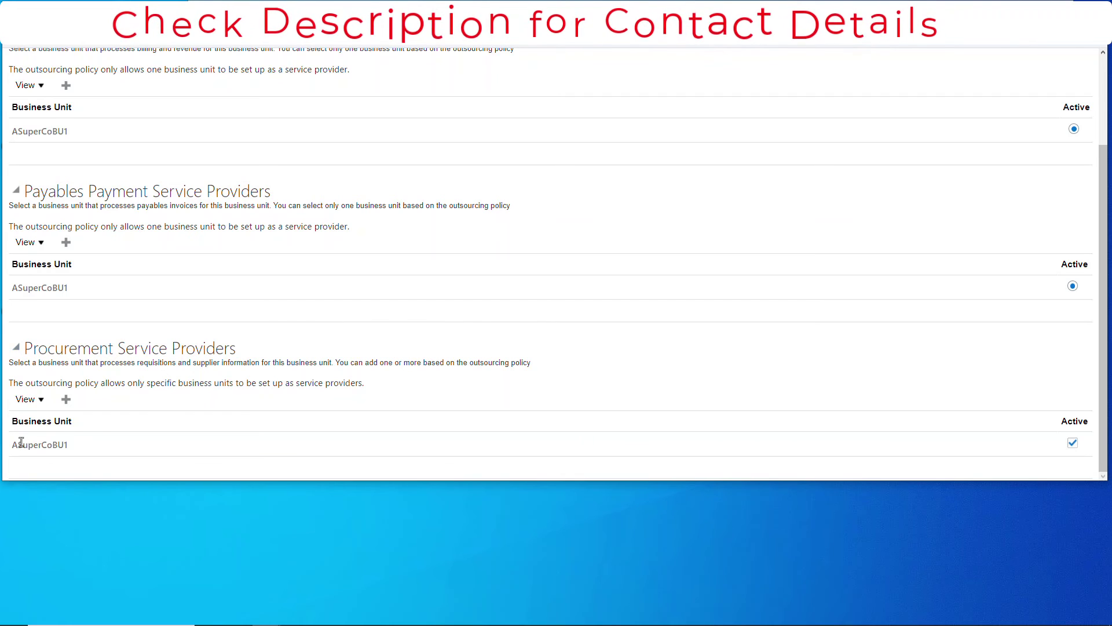
{"action": "scroll", "coordinate": [435, 348], "scroll_direction": "up", "scroll_amount": 5}
{"action": "scroll", "coordinate": [1104, 447], "scroll_direction": "down", "scroll_amount": 5}
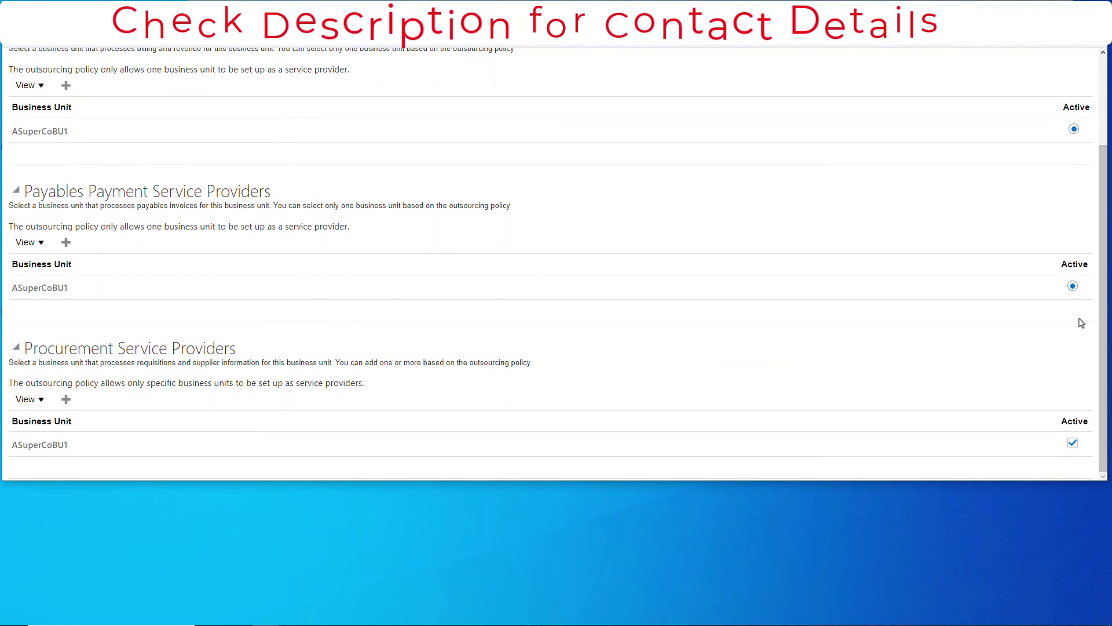
{"action": "scroll", "coordinate": [323, 220], "scroll_direction": "up", "scroll_amount": 2}
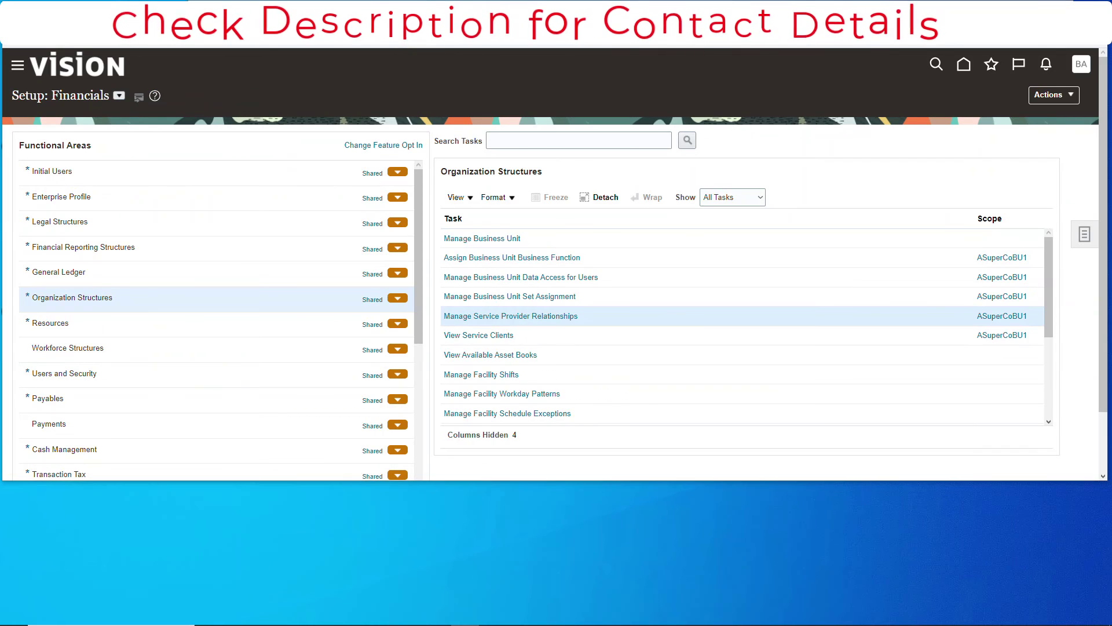
{"action": "left_click", "coordinate": [497, 334]}
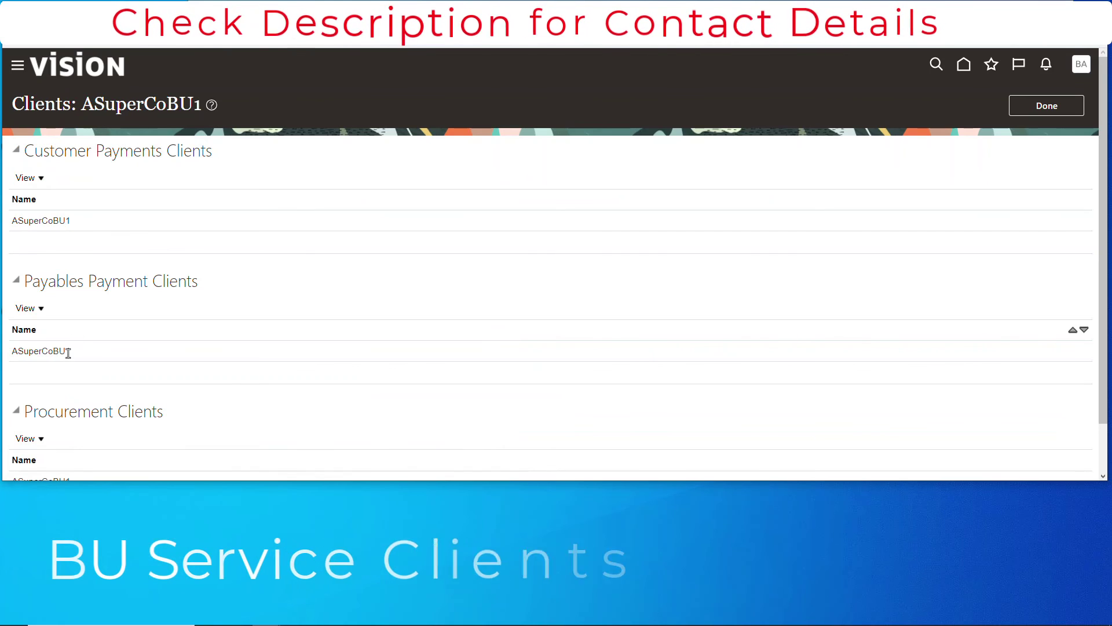
{"action": "scroll", "coordinate": [229, 368], "scroll_direction": "down", "scroll_amount": 1}
{"action": "scroll", "coordinate": [89, 427], "scroll_direction": "up", "scroll_amount": 1}
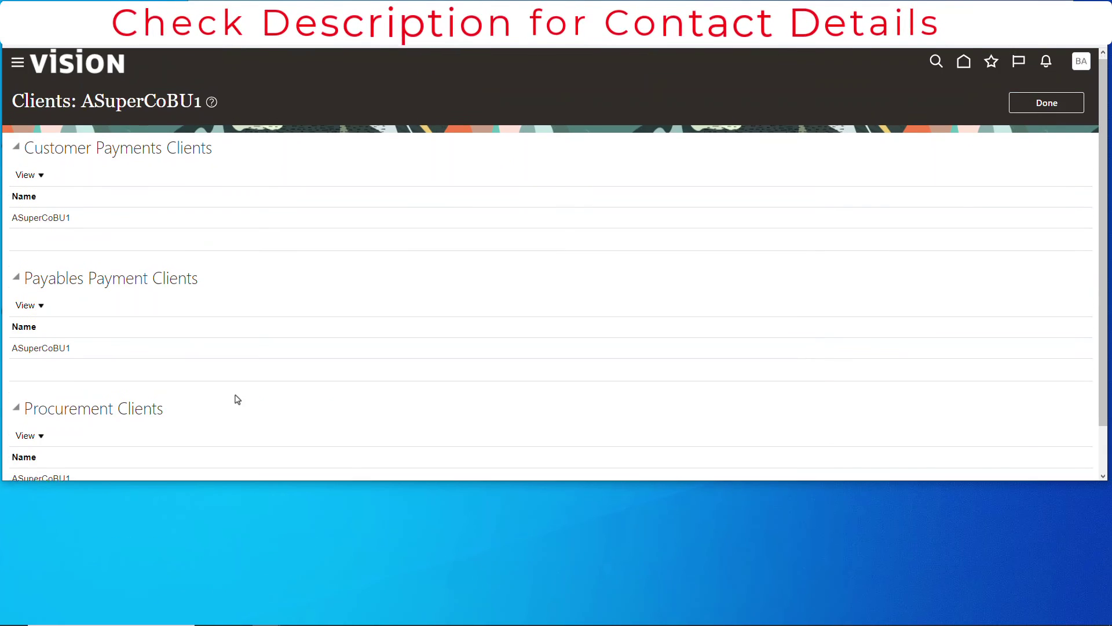
{"action": "left_click", "coordinate": [1057, 108]}
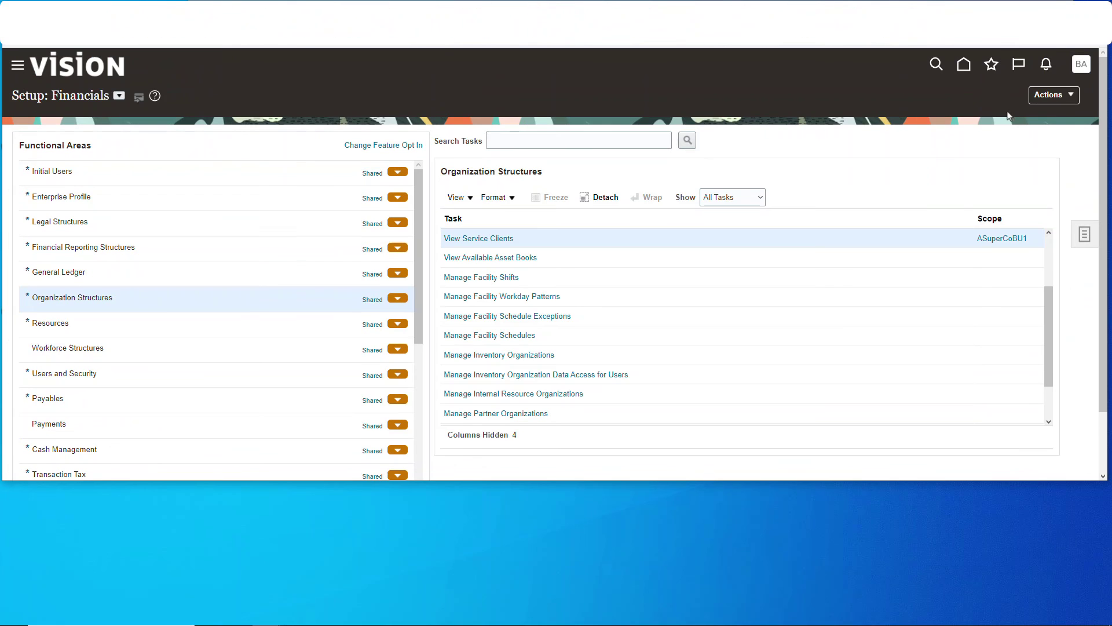